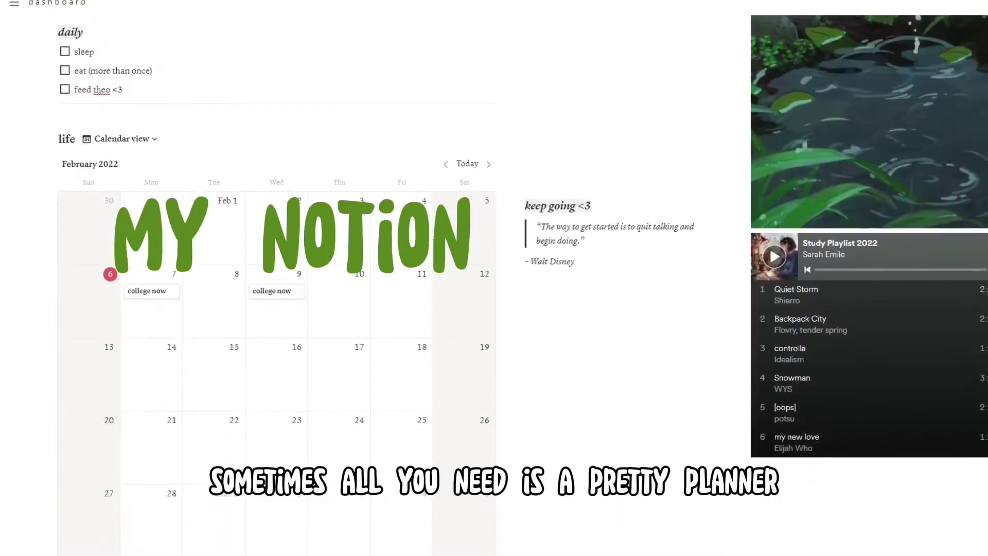
Create a new page titled 'dashboard'.
{"action": "scroll", "coordinate": [494, 284], "scroll_direction": "up", "scroll_amount": 5}
{"action": "scroll", "coordinate": [494, 283], "scroll_direction": "up", "scroll_amount": 2}
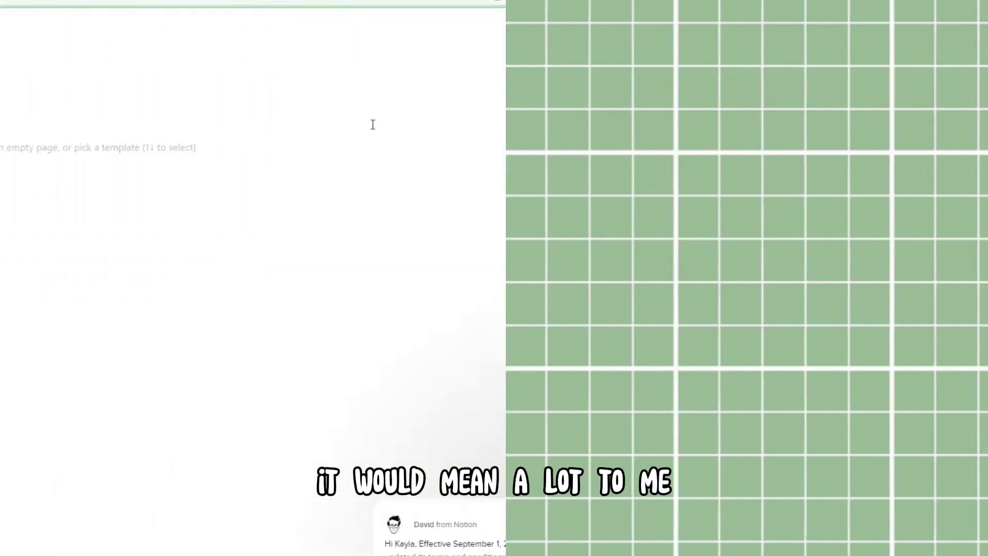
{"action": "type", "text": "b "}
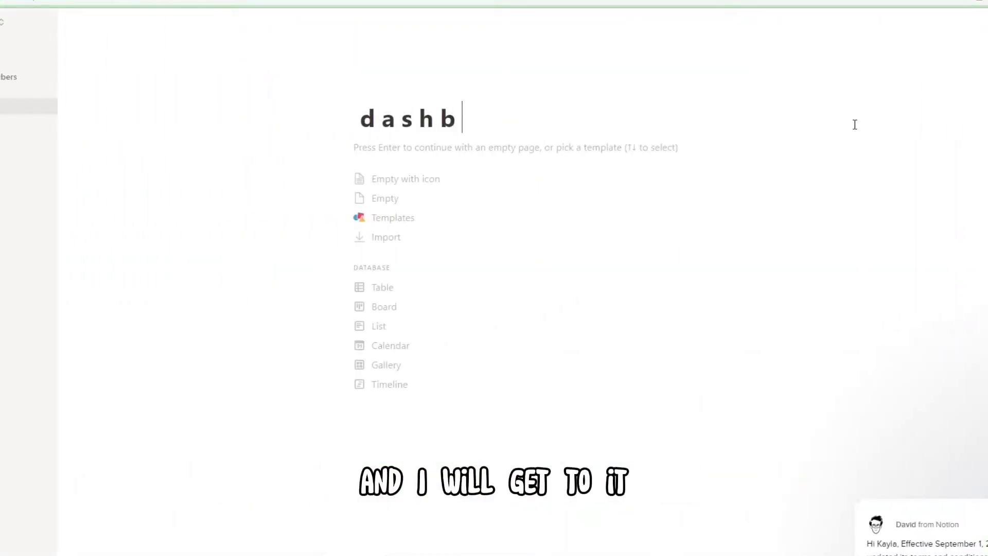
{"action": "type", "text": "o a r d"}
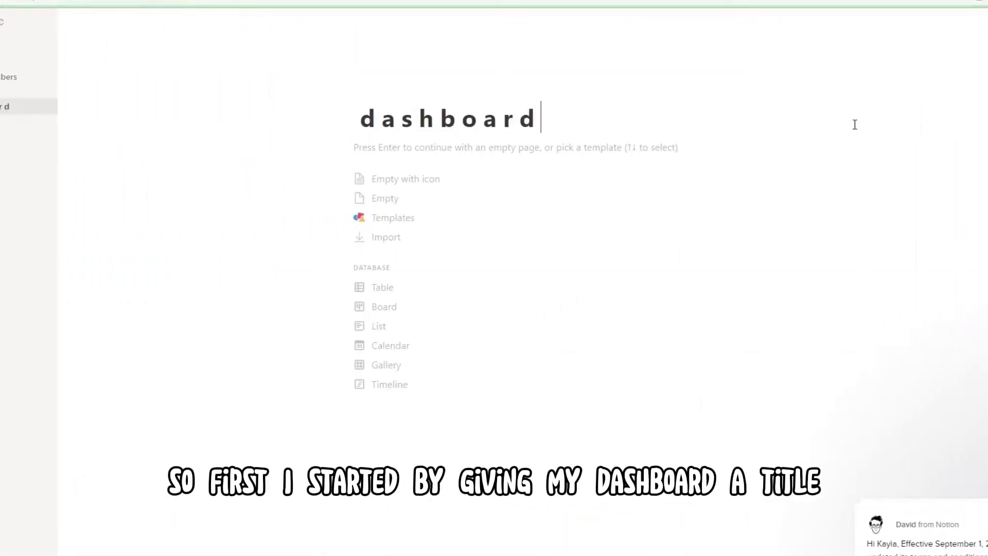
Add a cover and search Google Images for 'sage green wallpaper'.
{"action": "left_click", "coordinate": [424, 98]}
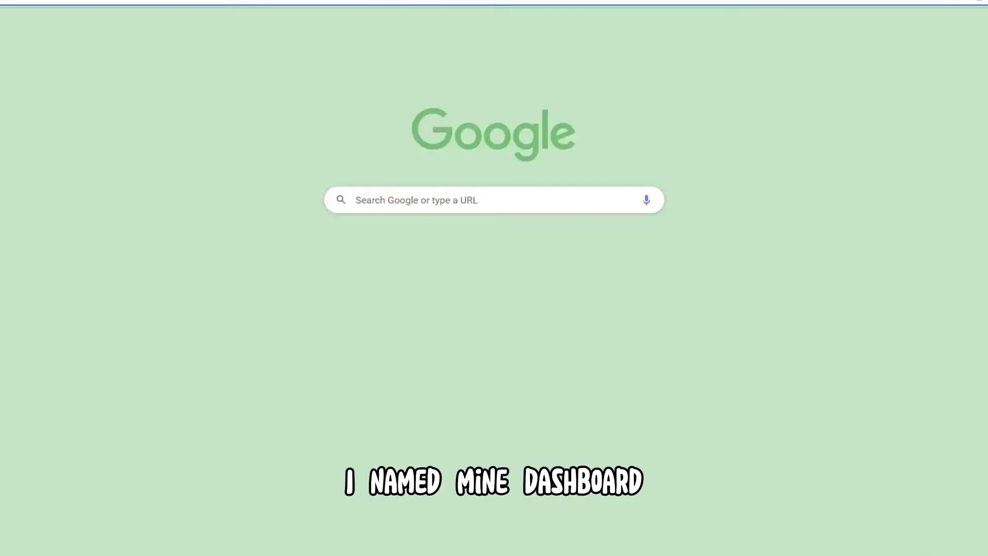
{"action": "type", "text": "sage green wallpaper"}
{"action": "key", "text": "Return"}
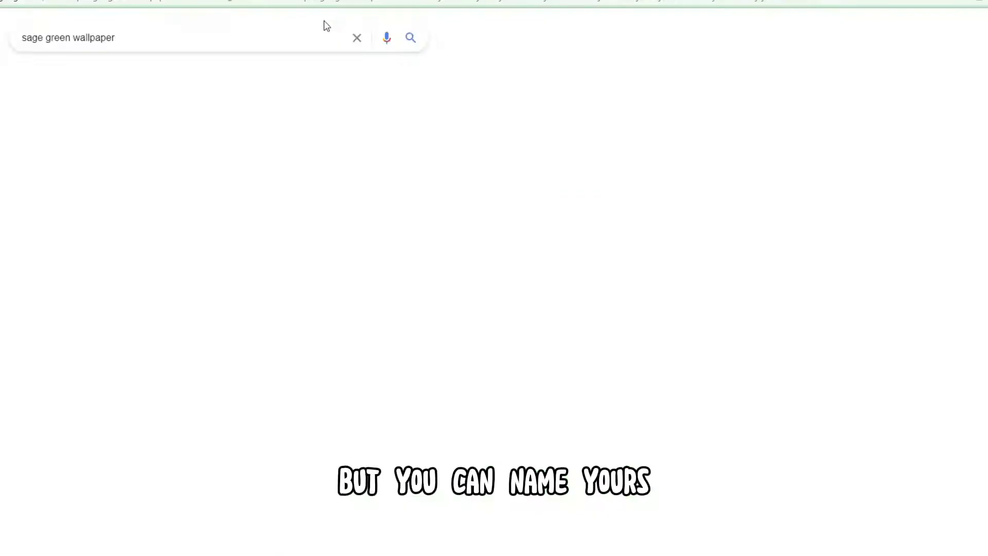
{"action": "left_click", "coordinate": [80, 68]}
Refine the search to 'sage green wallpaper anime' and preview a leafy sage green wallpaper.
{"action": "left_click", "coordinate": [150, 36]}
{"action": "type", "text": "anime"}
{"action": "key", "text": "Return"}
{"action": "scroll", "coordinate": [208, 240], "scroll_direction": "down", "scroll_amount": 2}
{"action": "left_click", "coordinate": [122, 362]}
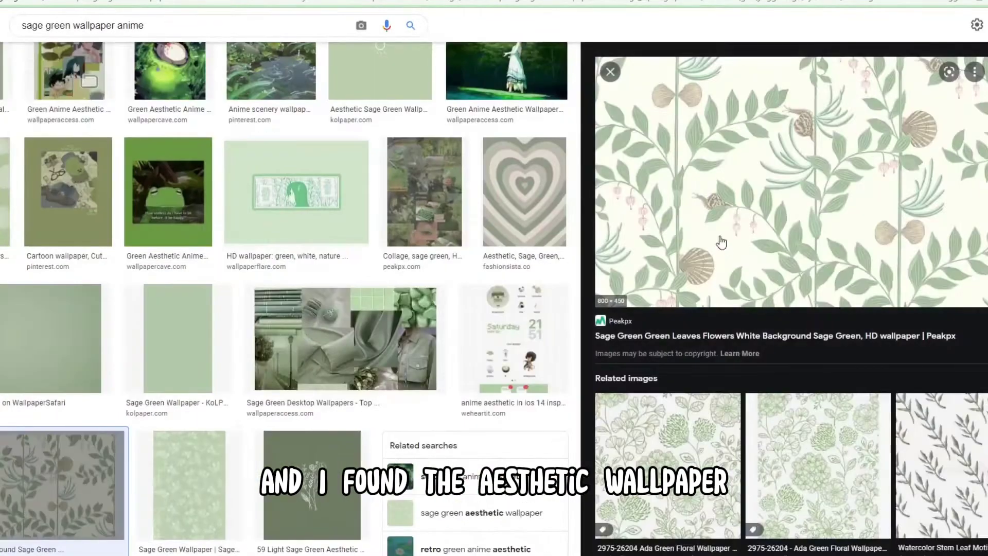
{"action": "scroll", "coordinate": [283, 309], "scroll_direction": "down", "scroll_amount": 8}
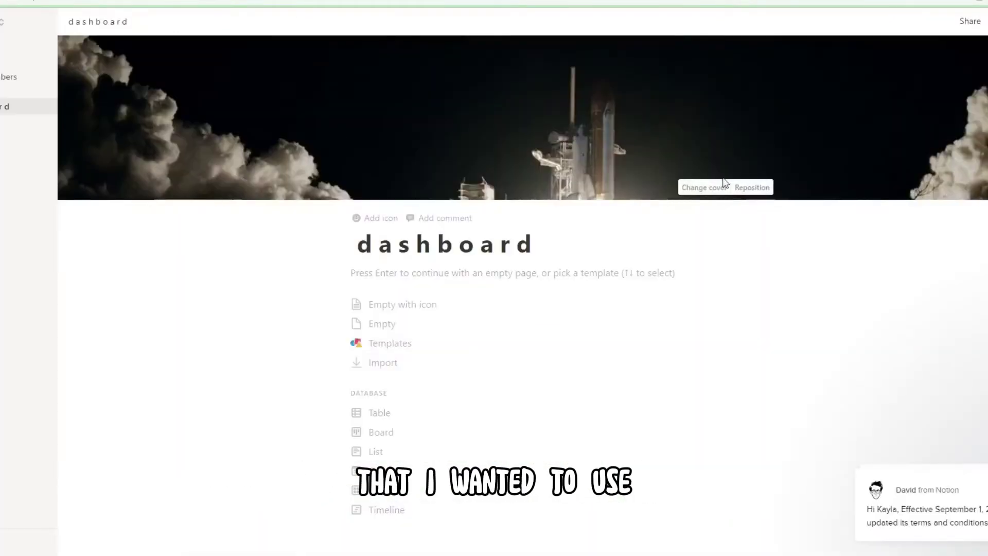
Upload the green anime forest picture as the dashboard's new cover.
{"action": "left_click", "coordinate": [723, 186]}
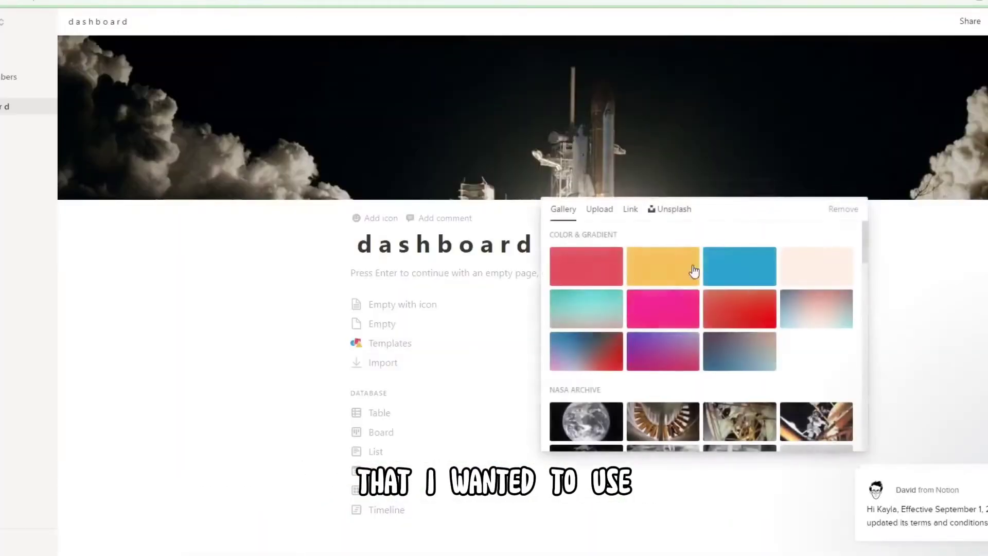
{"action": "left_click", "coordinate": [599, 208]}
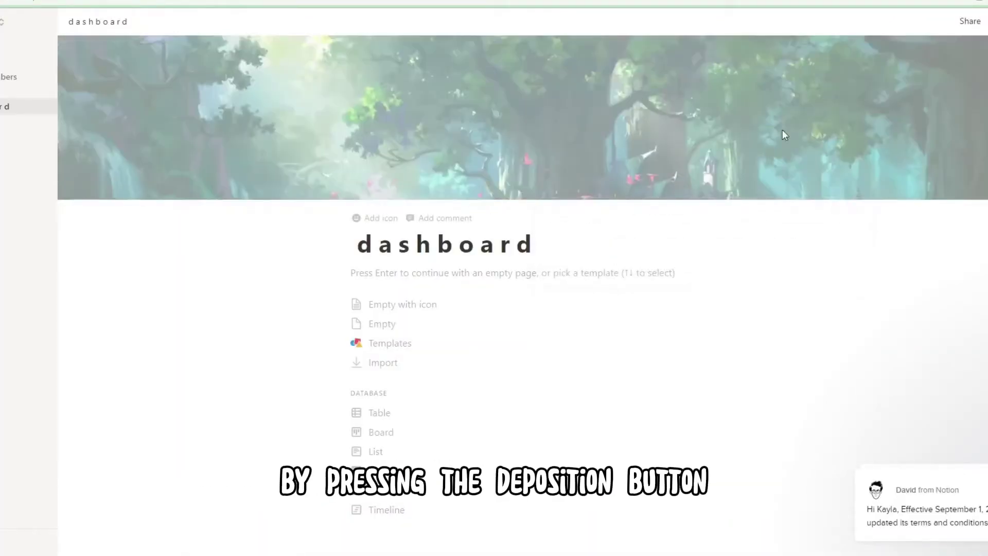
{"action": "mouse_move", "coordinate": [839, 185]}
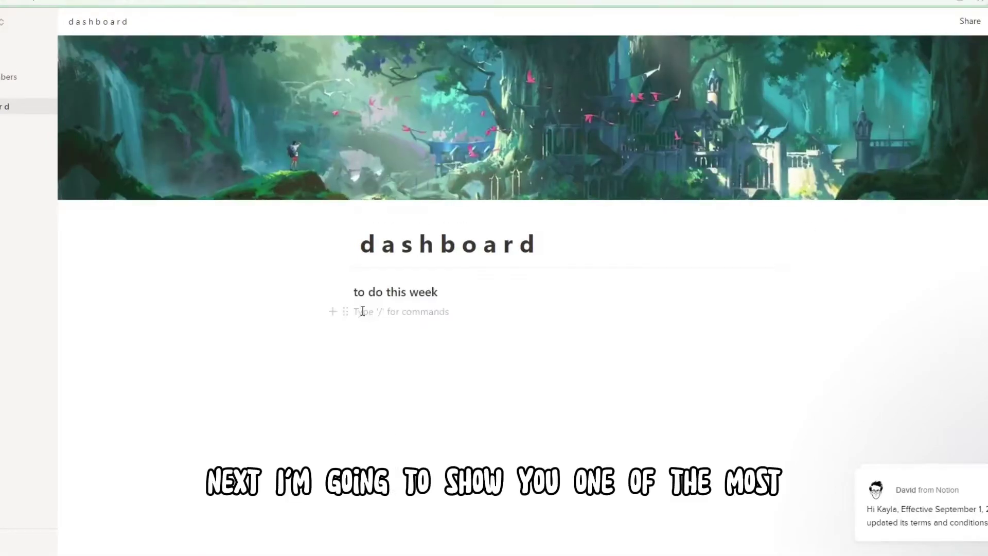
{"action": "type", "text": "/"}
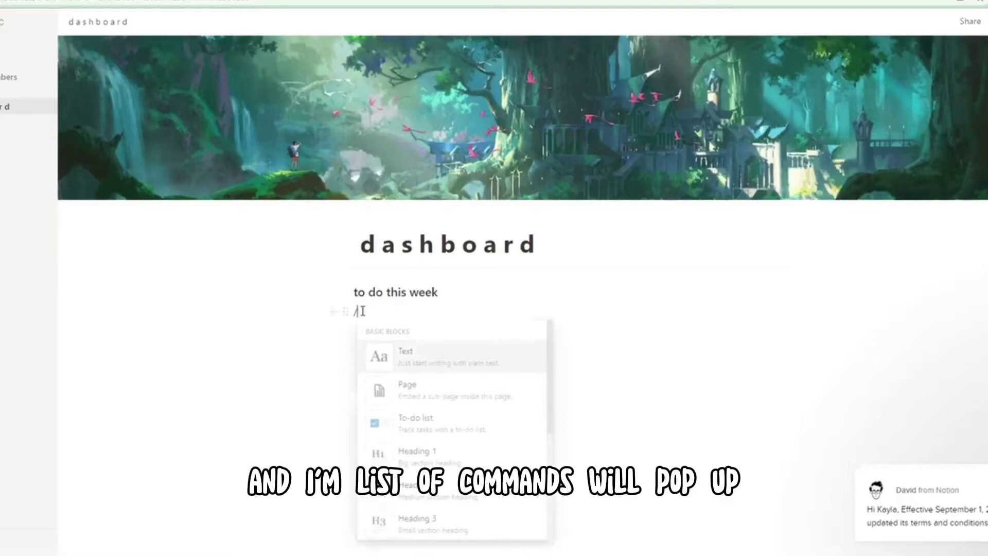
Turn the to-do title lines into Heading 3 headings.
{"action": "type", "text": "h"}
{"action": "left_click", "coordinate": [481, 432]}
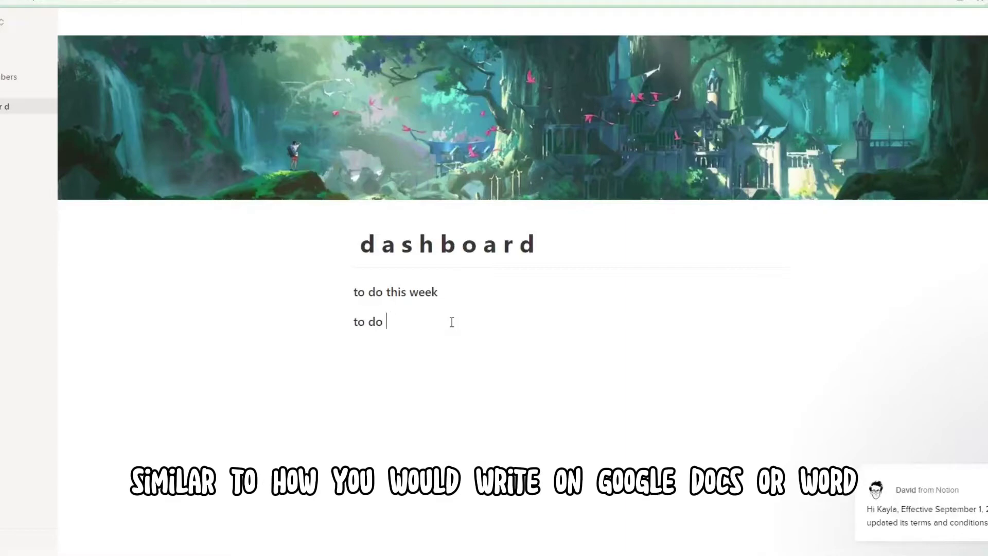
{"action": "key", "text": "Return"}
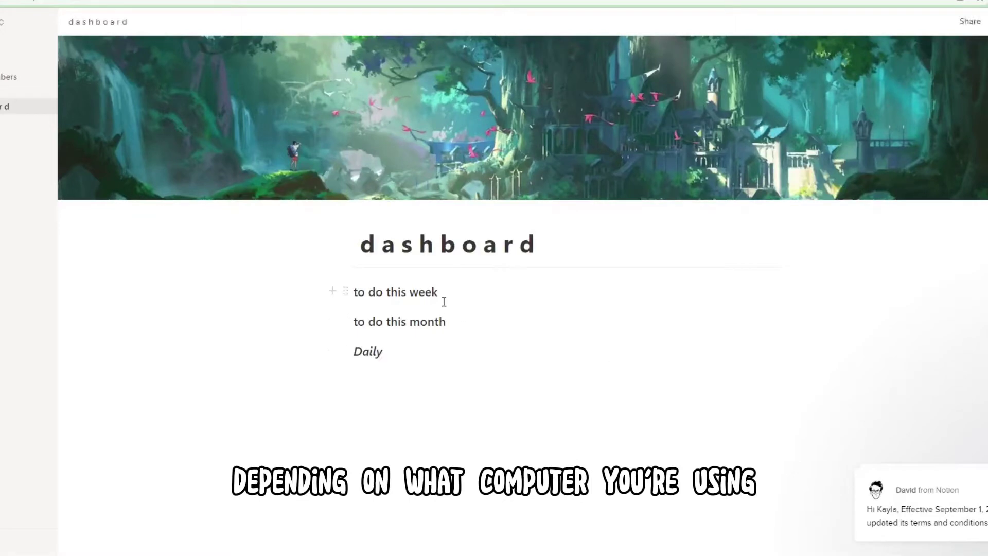
Give the headings a green background and finish the 'quick links' heading.
{"action": "left_click_drag", "start_coordinate": [380, 303], "coordinate": [362, 305]}
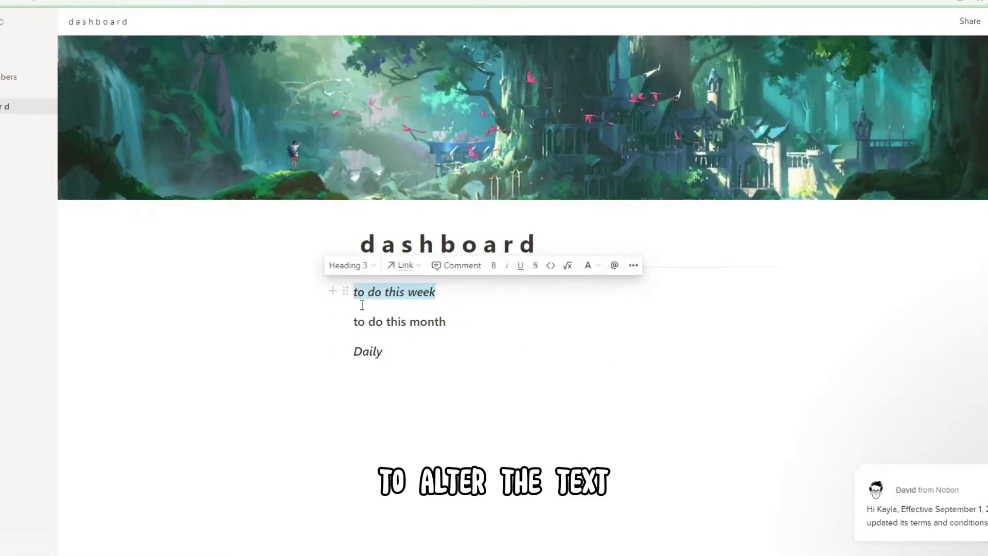
{"action": "left_click", "coordinate": [453, 327]}
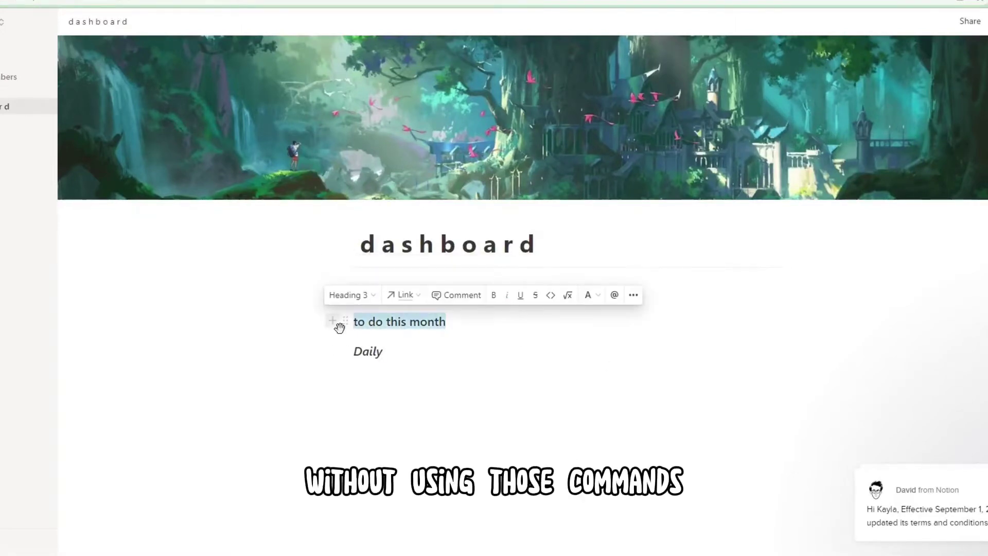
{"action": "left_click", "coordinate": [588, 300]}
{"action": "left_click", "coordinate": [553, 513]}
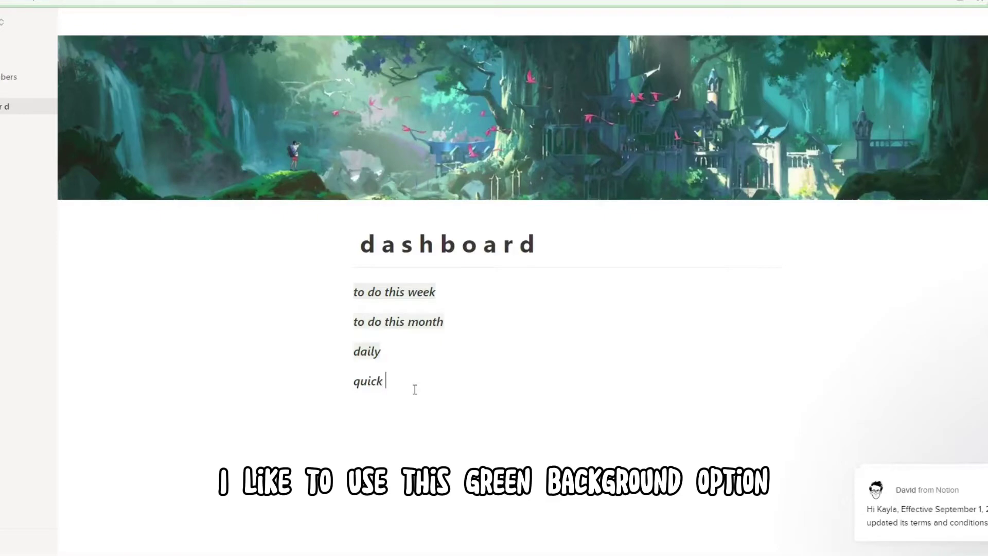
{"action": "type", "text": "nke"}
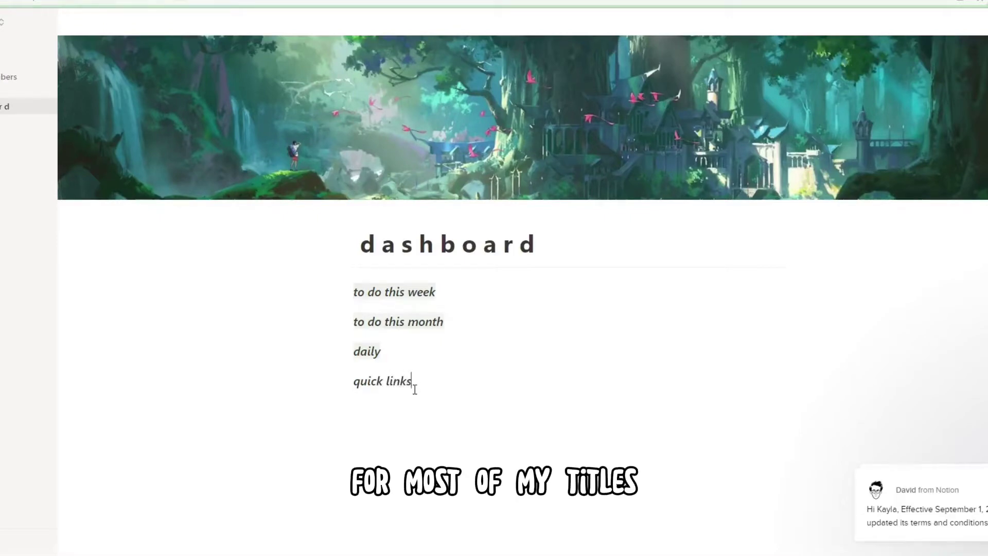
{"action": "key", "text": "Return"}
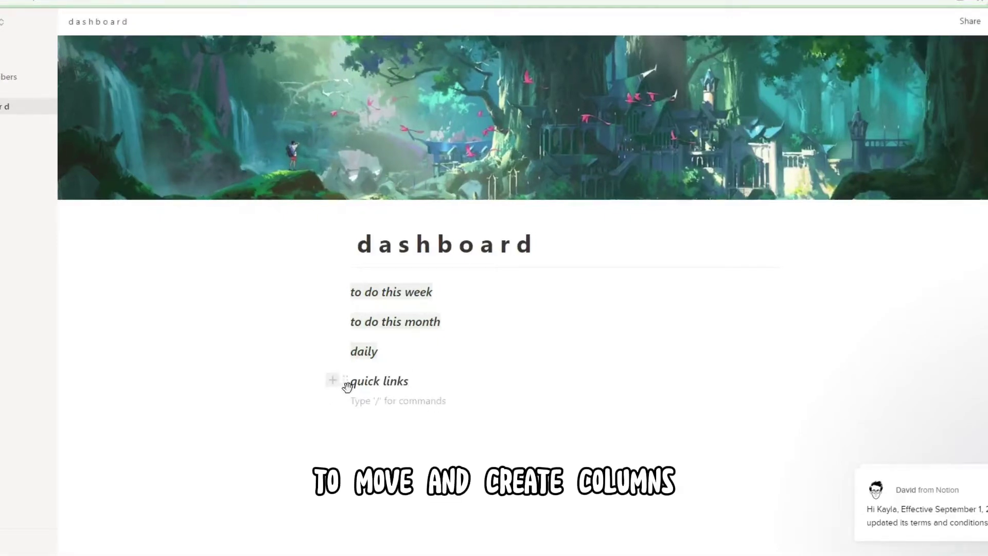
Place 'quick links' beside 'to do this week', then add 'calendar' as a third column.
{"action": "left_click_drag", "start_coordinate": [428, 321], "coordinate": [573, 302]}
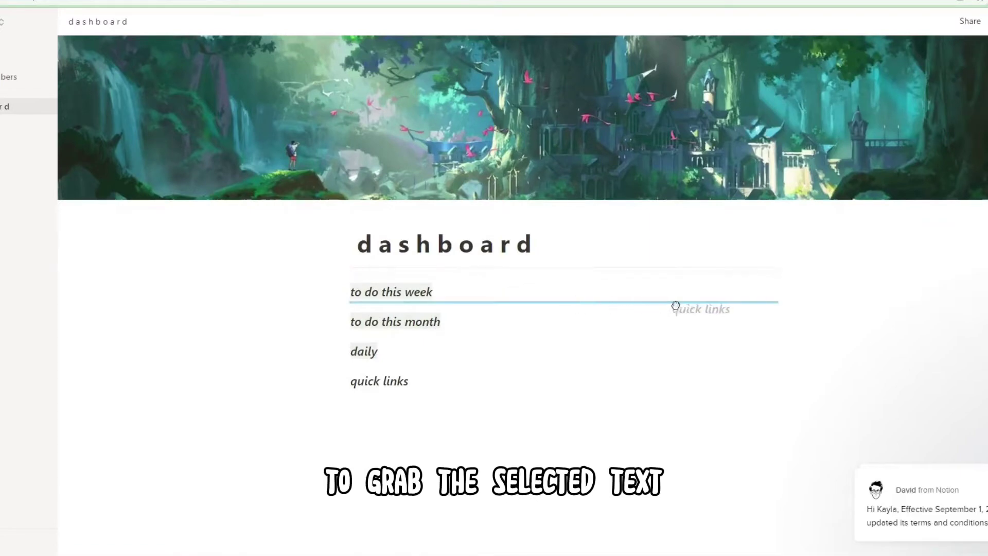
{"action": "left_click_drag", "start_coordinate": [792, 303], "coordinate": [791, 300]}
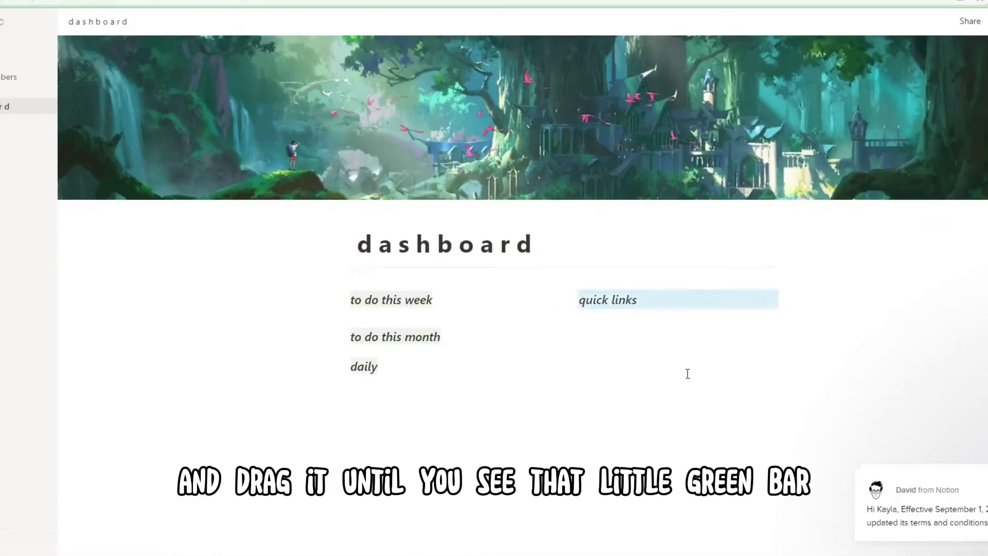
{"action": "type", "text": "c"}
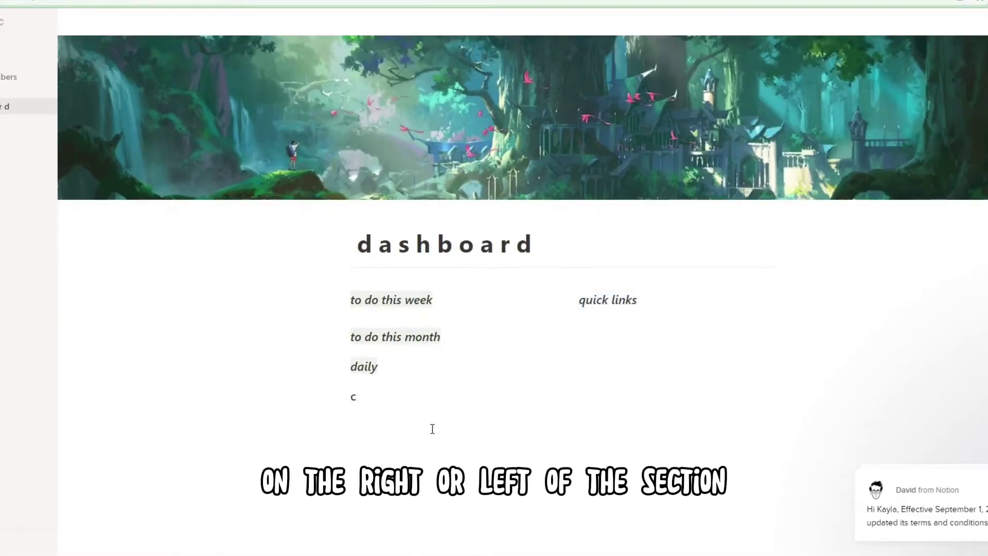
{"action": "type", "text": "alendar"}
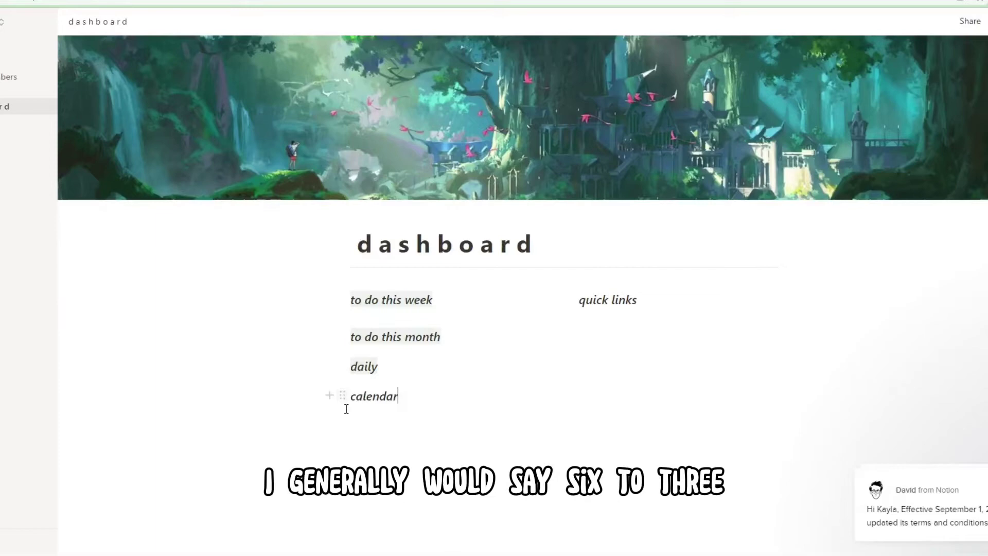
{"action": "left_click_drag", "start_coordinate": [803, 311], "coordinate": [830, 308]}
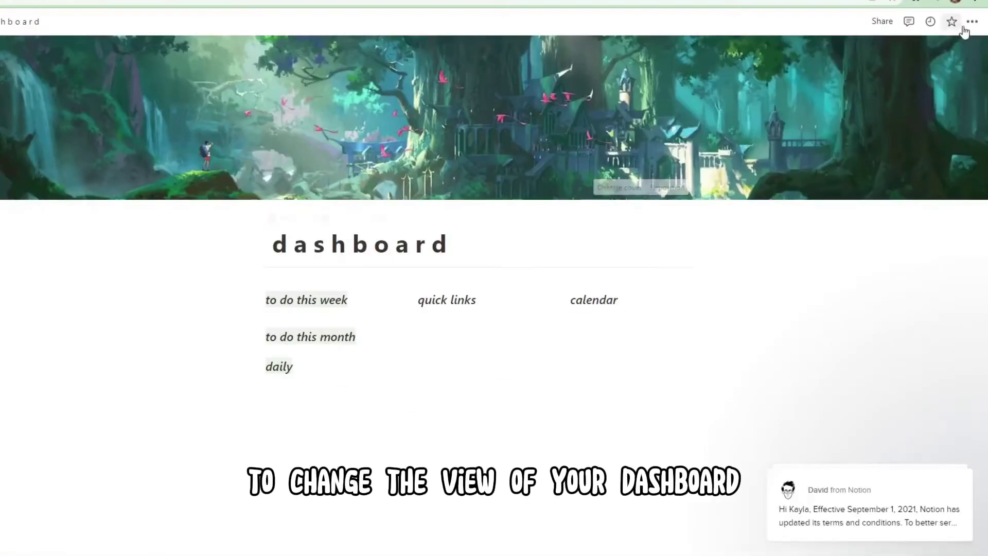
Set the dashboard page to full width, small text and the Serif font.
{"action": "left_click", "coordinate": [973, 21]}
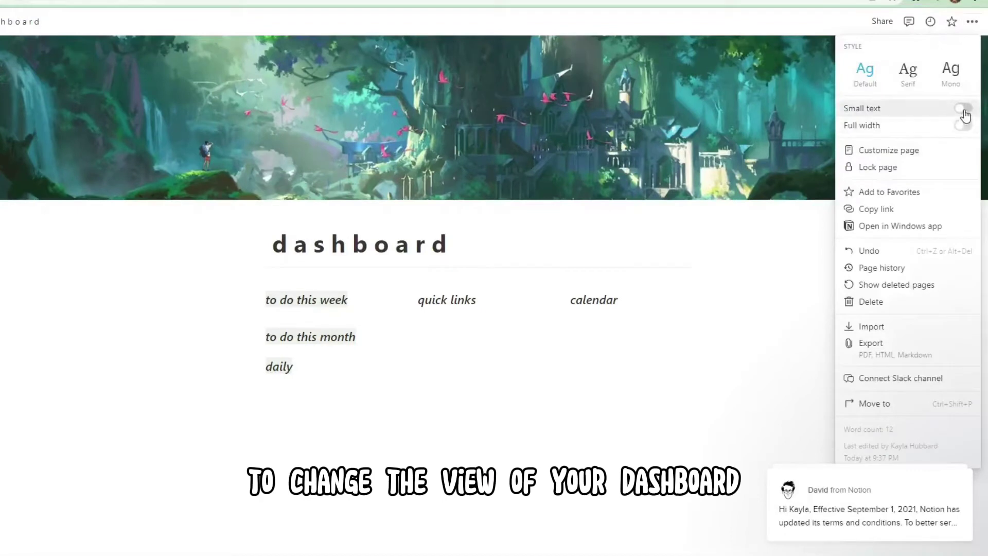
{"action": "left_click", "coordinate": [964, 125]}
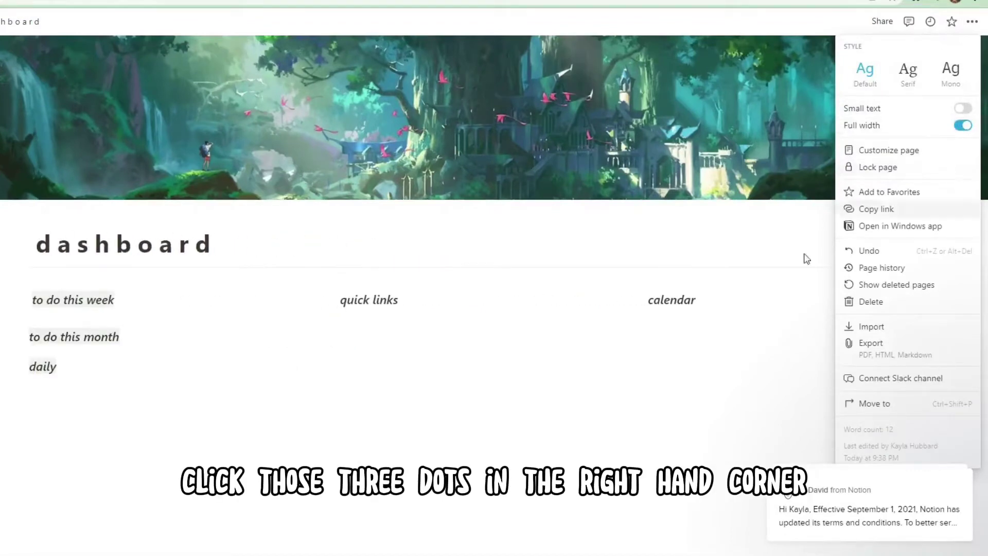
{"action": "left_click", "coordinate": [962, 108]}
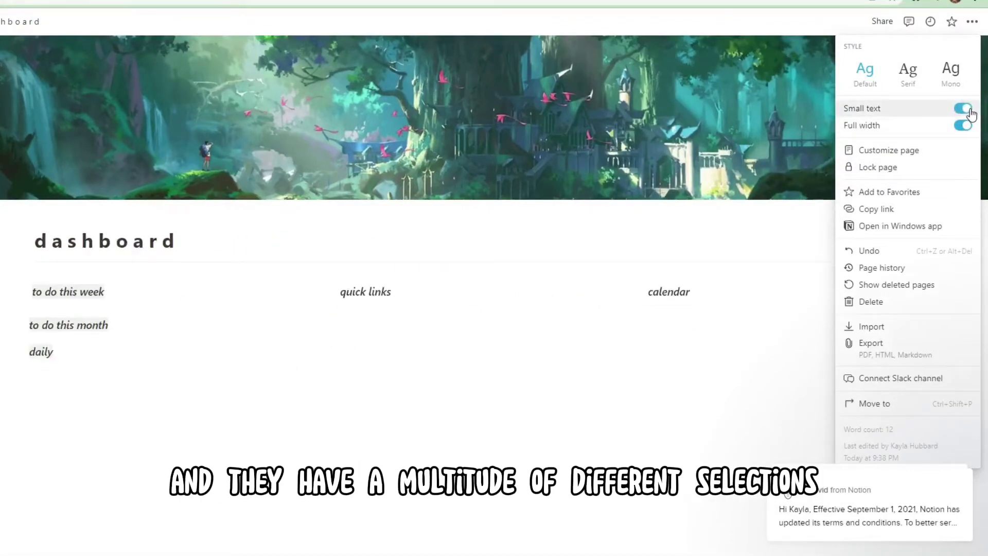
{"action": "left_click", "coordinate": [926, 86]}
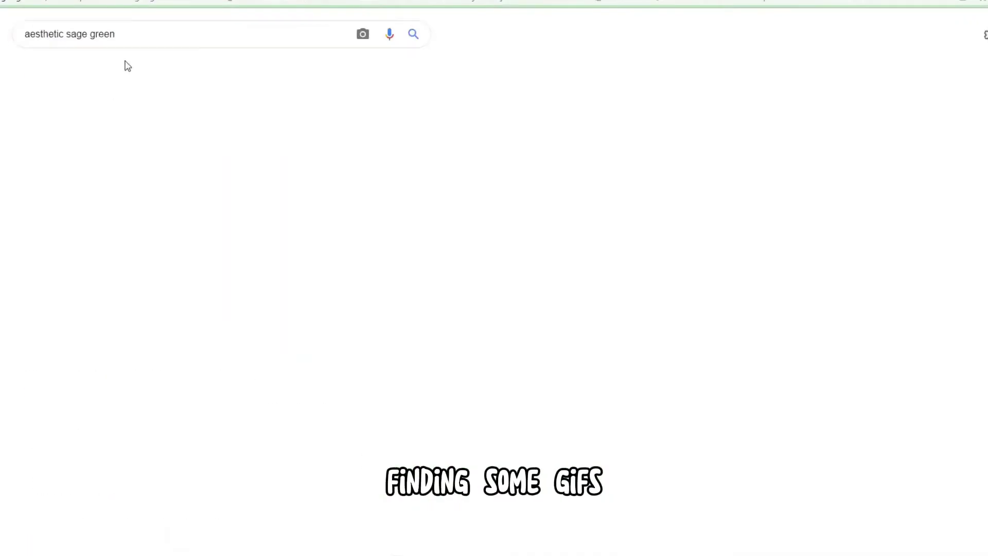
Search Google Images for 'sage green rain gif'.
{"action": "left_click", "coordinate": [158, 37]}
{"action": "type", "text": "rain gif"}
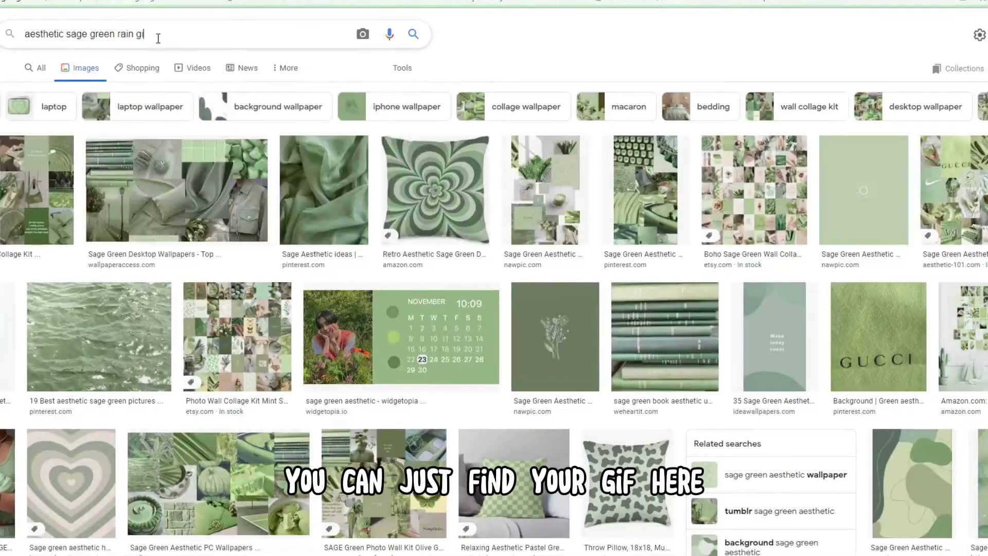
{"action": "key", "text": "Return"}
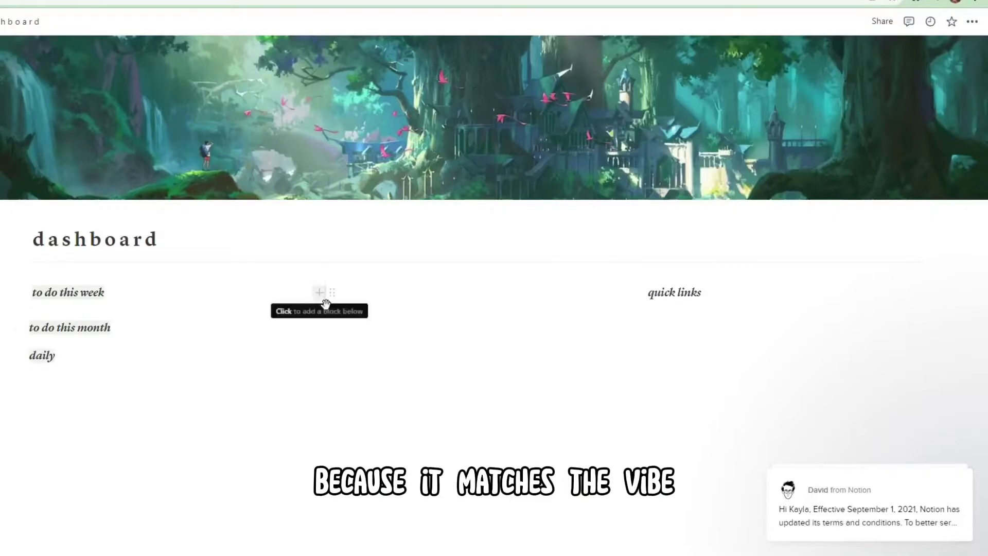
Insert an image block and paste in the rainy forest-pond GIF.
{"action": "left_click", "coordinate": [325, 299]}
{"action": "scroll", "coordinate": [415, 414], "scroll_direction": "down", "scroll_amount": 4}
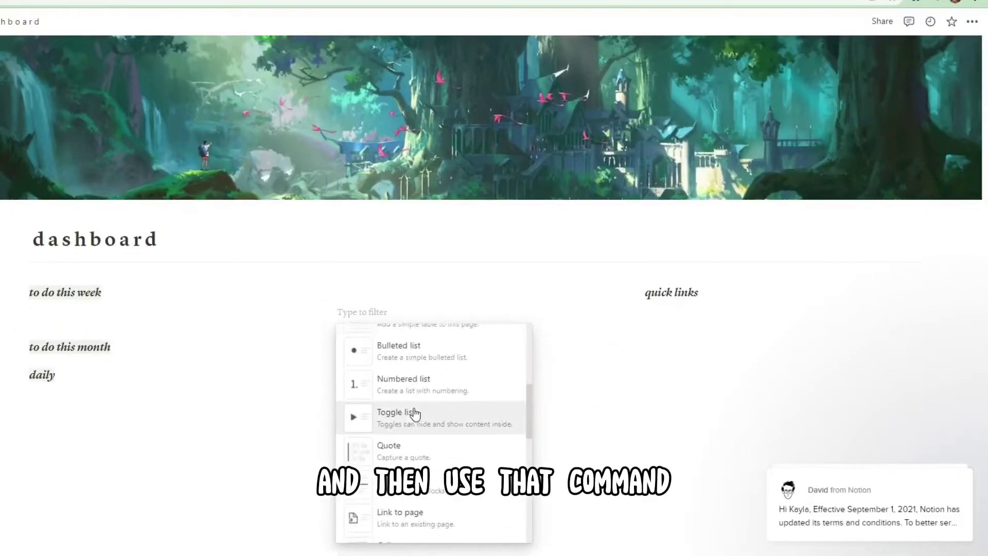
{"action": "scroll", "coordinate": [415, 413], "scroll_direction": "down", "scroll_amount": 10}
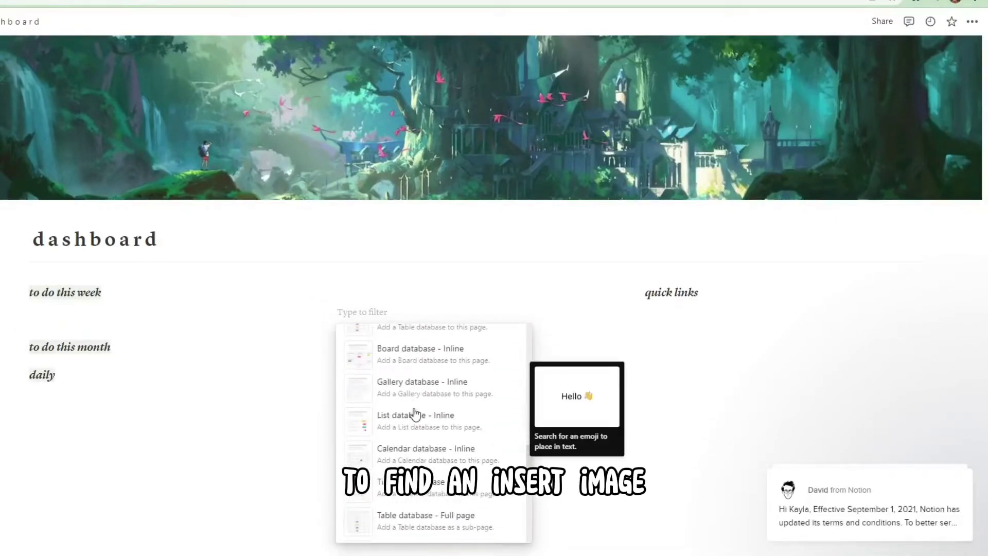
{"action": "scroll", "coordinate": [416, 376], "scroll_direction": "down", "scroll_amount": 6}
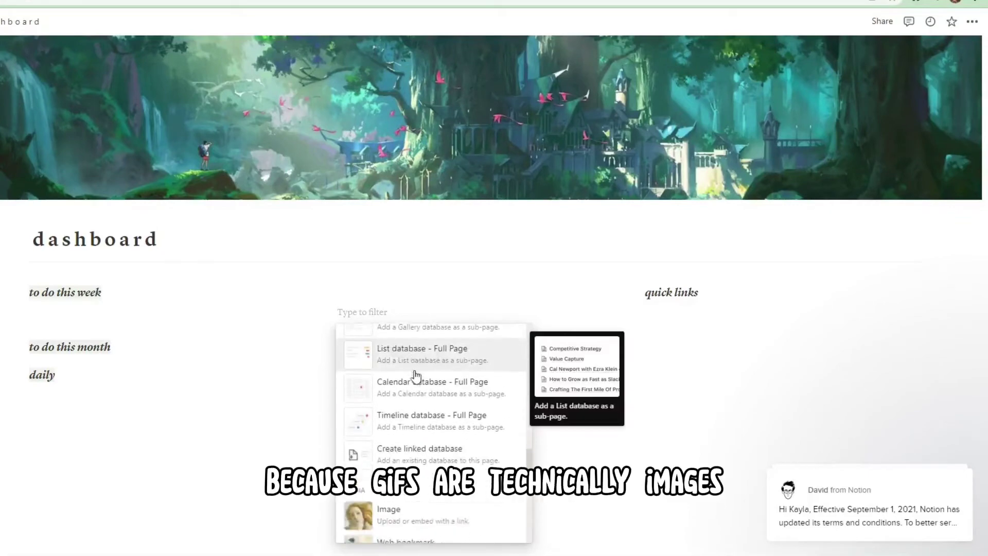
{"action": "scroll", "coordinate": [416, 375], "scroll_direction": "down", "scroll_amount": 3}
{"action": "scroll", "coordinate": [415, 355], "scroll_direction": "up", "scroll_amount": 2}
{"action": "scroll", "coordinate": [416, 360], "scroll_direction": "down", "scroll_amount": 4}
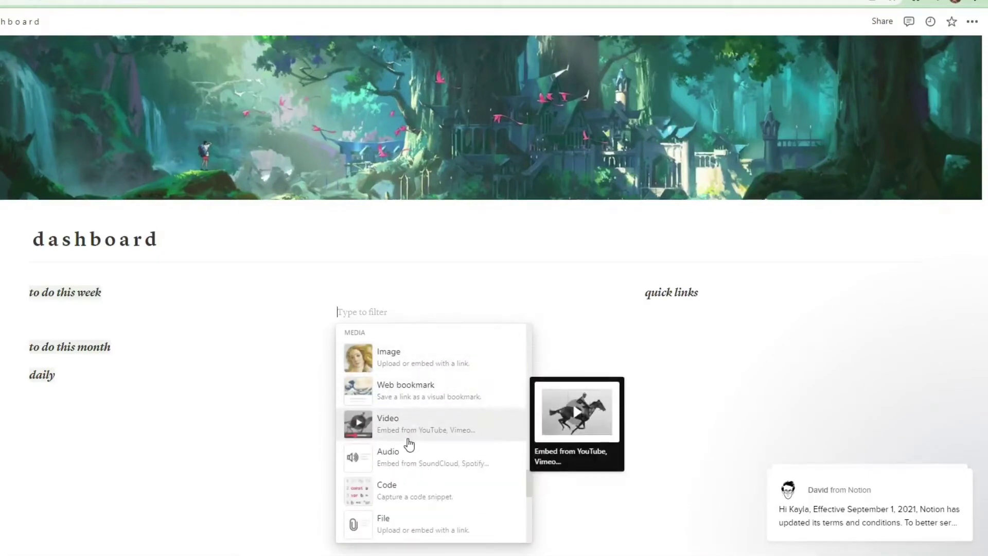
{"action": "left_click", "coordinate": [478, 358]}
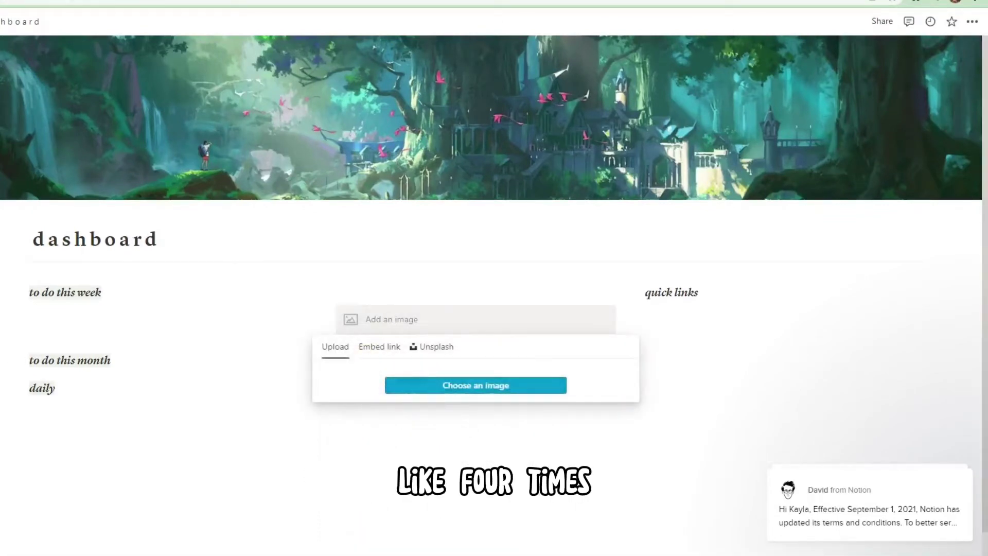
{"action": "key", "text": "ctrl+v"}
{"action": "scroll", "coordinate": [578, 419], "scroll_direction": "down", "scroll_amount": 3}
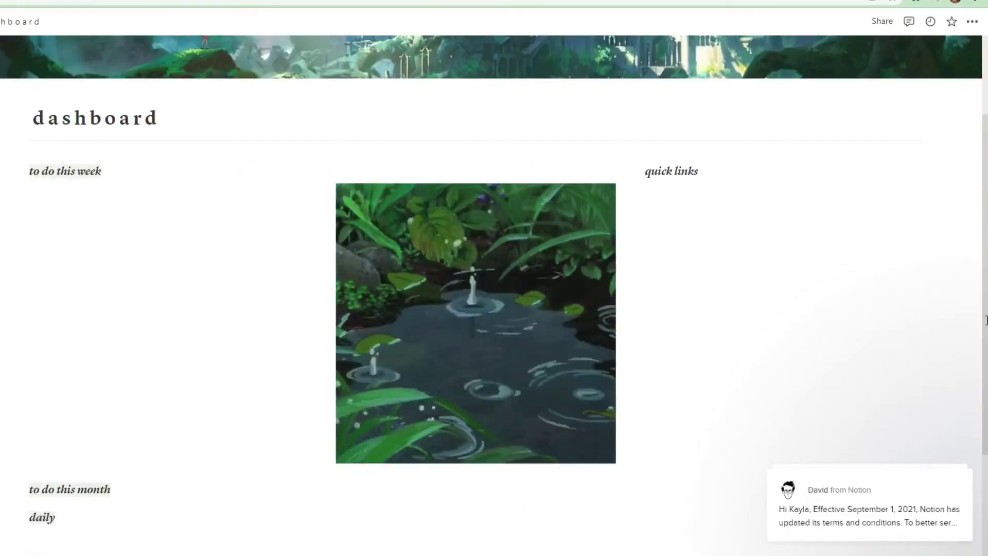
Move 'quick links' left of the GIF and stack 'to do this month' under 'to do this week'.
{"action": "left_click_drag", "start_coordinate": [637, 171], "coordinate": [327, 196]}
{"action": "left_click_drag", "start_coordinate": [19, 489], "coordinate": [65, 205]}
{"action": "scroll", "coordinate": [357, 241], "scroll_direction": "down", "scroll_amount": 1}
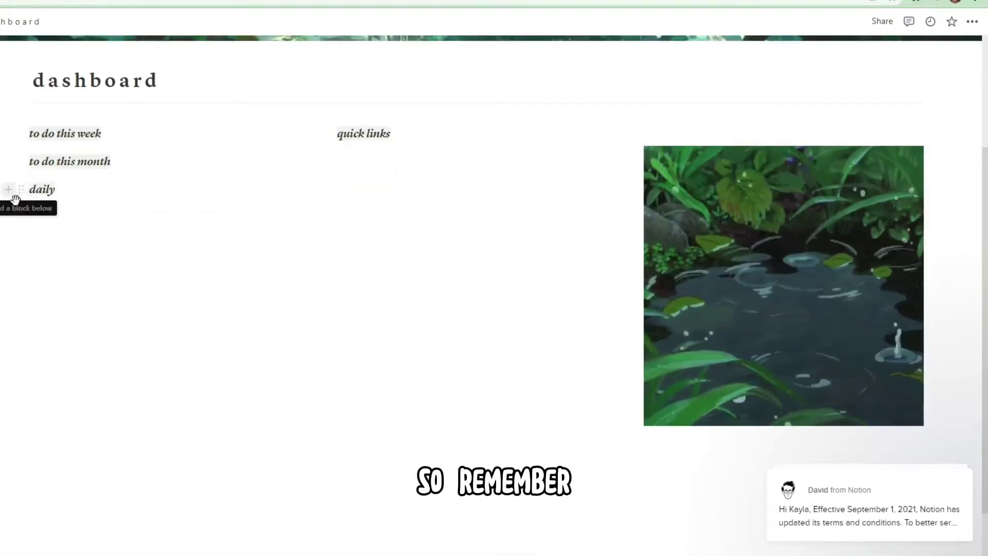
Insert an inline calendar database under 'daily', widen its column, and title it 'life'.
{"action": "left_click", "coordinate": [9, 190]}
{"action": "scroll", "coordinate": [118, 309], "scroll_direction": "down", "scroll_amount": 10}
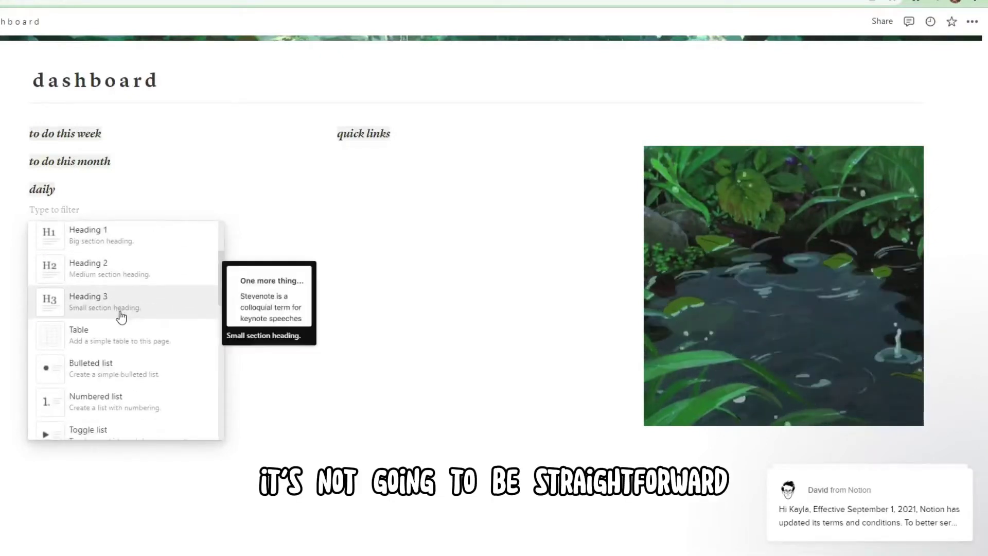
{"action": "scroll", "coordinate": [118, 315], "scroll_direction": "down", "scroll_amount": 4}
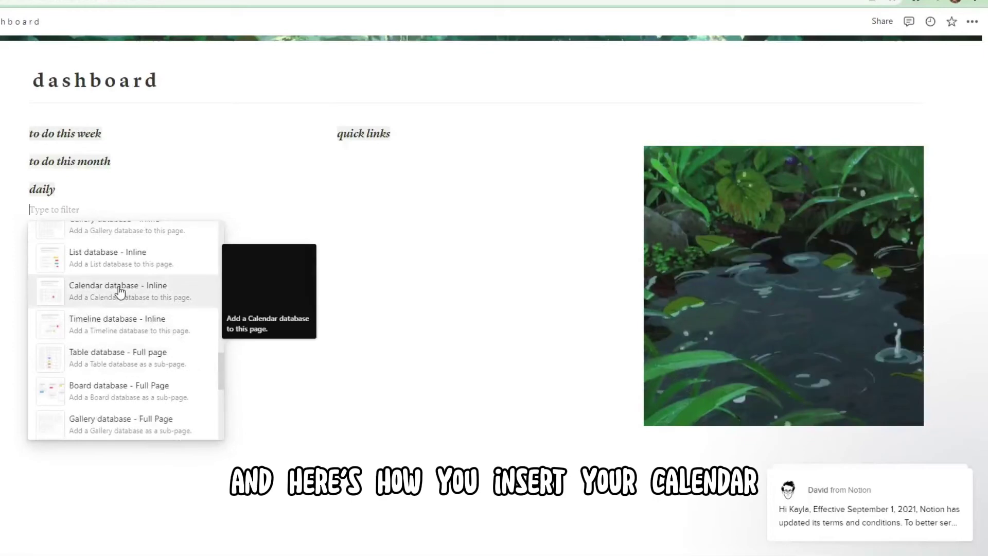
{"action": "left_click", "coordinate": [119, 291]}
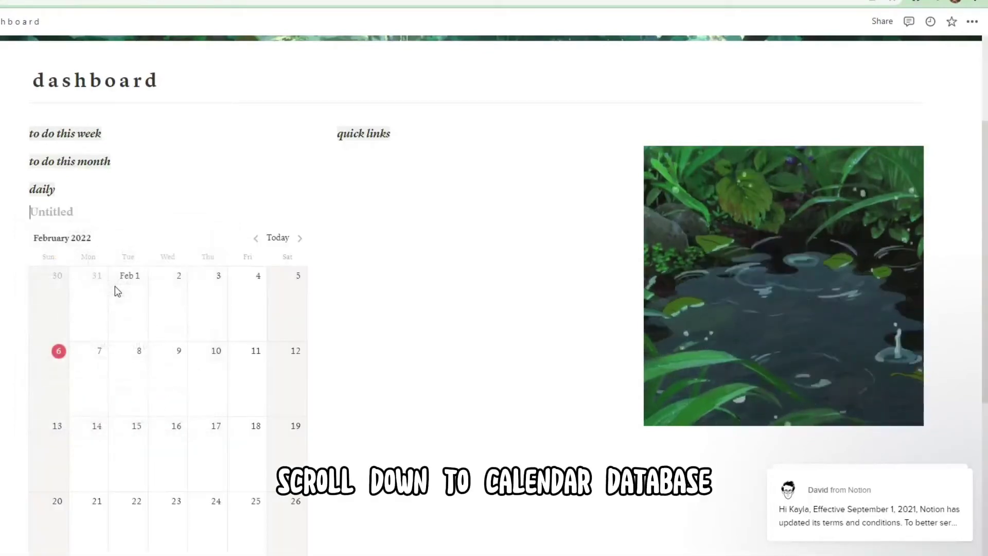
{"action": "left_click_drag", "start_coordinate": [323, 304], "coordinate": [452, 311]}
{"action": "scroll", "coordinate": [526, 351], "scroll_direction": "down", "scroll_amount": 2}
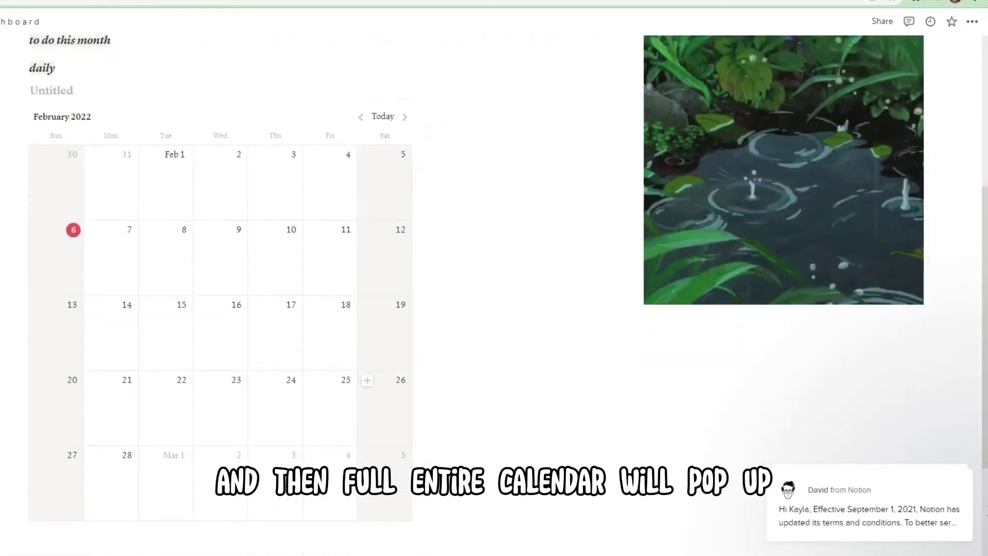
{"action": "scroll", "coordinate": [450, 255], "scroll_direction": "up", "scroll_amount": 1}
{"action": "left_click", "coordinate": [450, 255]}
{"action": "type", "text": "life"}
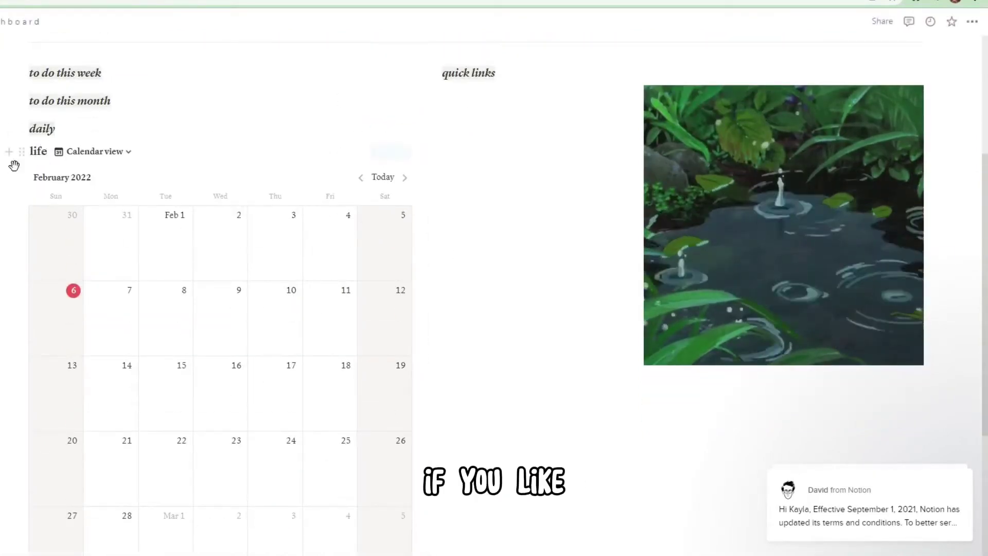
Add an empty block and move it up under 'daily'.
{"action": "left_click", "coordinate": [10, 153]}
{"action": "scroll", "coordinate": [106, 426], "scroll_direction": "down", "scroll_amount": 4}
{"action": "left_click", "coordinate": [89, 174]}
{"action": "left_click_drag", "start_coordinate": [22, 517], "coordinate": [40, 275]}
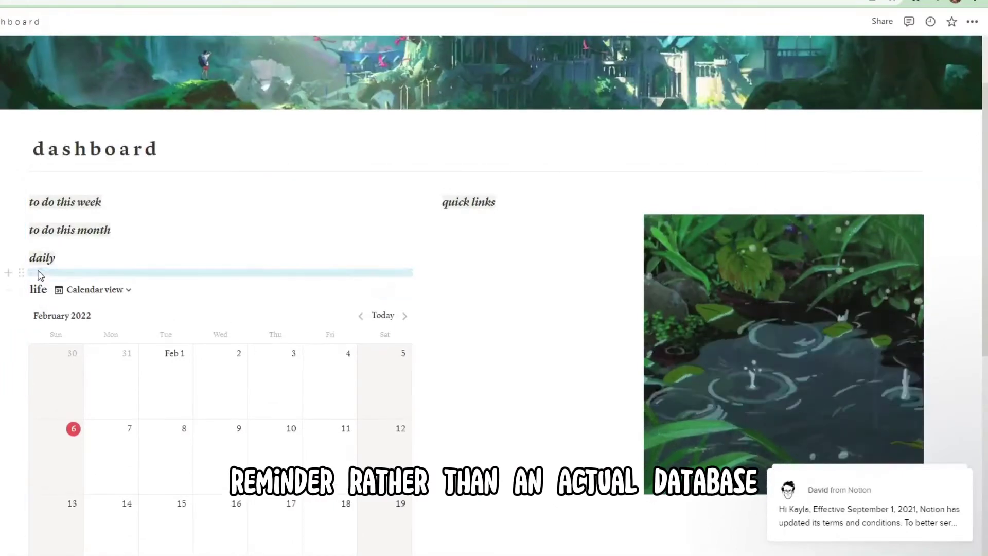
Insert a blank Text block between 'daily' and the 'life' calendar.
{"action": "left_click", "coordinate": [25, 279]}
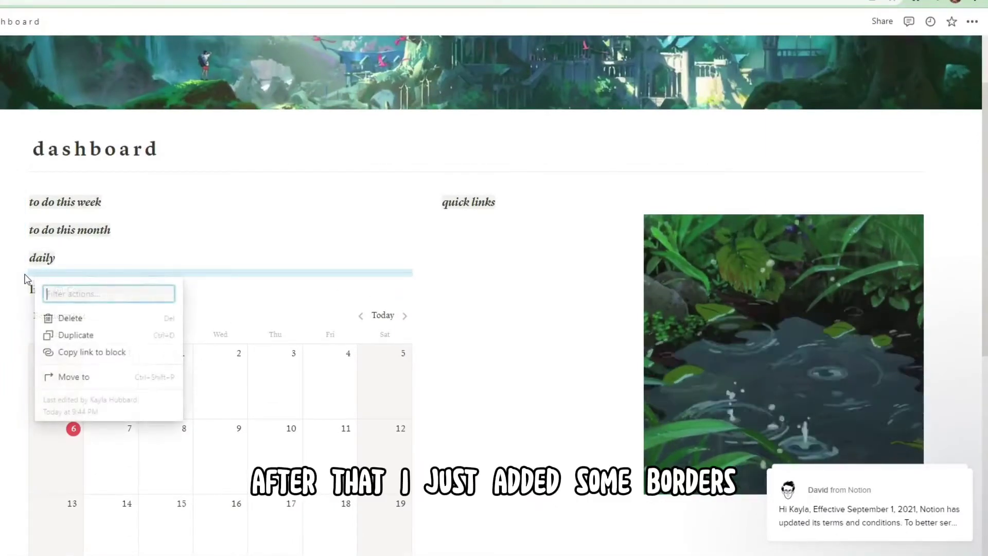
{"action": "left_click", "coordinate": [21, 273]}
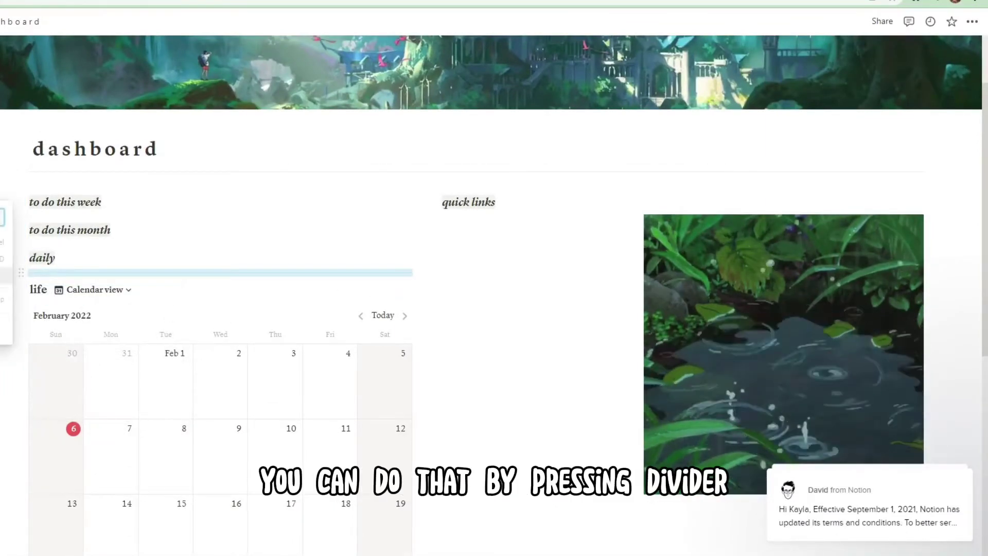
{"action": "left_click", "coordinate": [8, 272]}
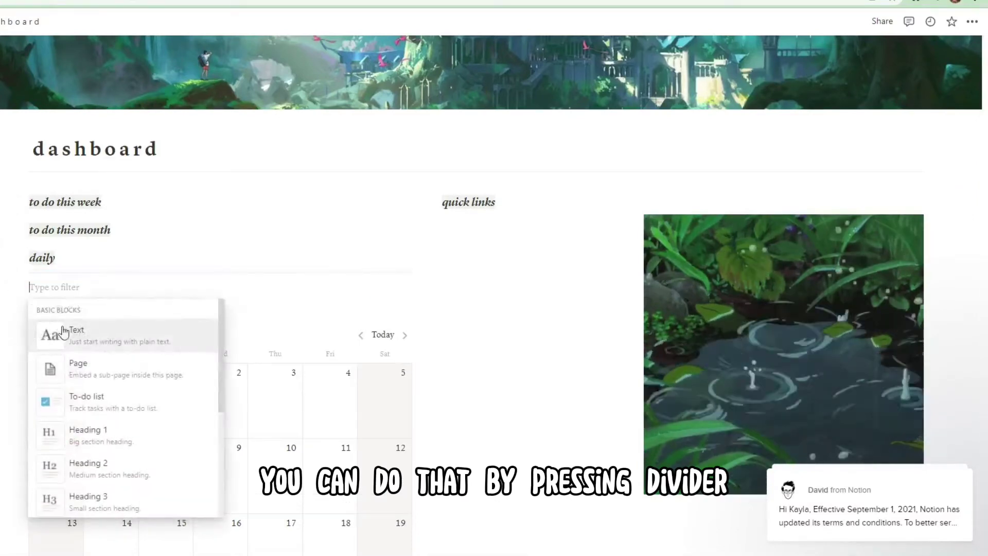
{"action": "scroll", "coordinate": [117, 462], "scroll_direction": "down", "scroll_amount": 3}
{"action": "scroll", "coordinate": [101, 401], "scroll_direction": "down", "scroll_amount": 2}
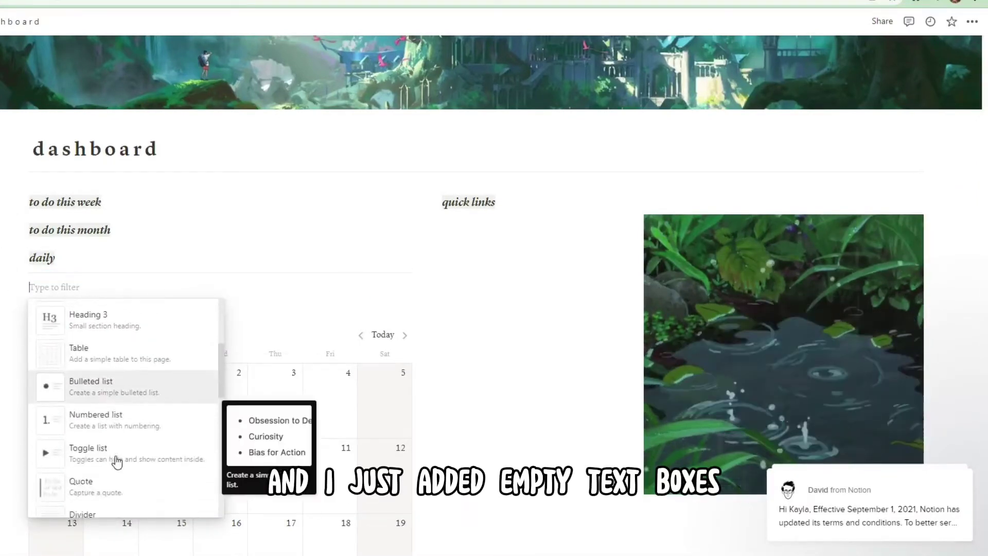
{"action": "scroll", "coordinate": [93, 340], "scroll_direction": "up", "scroll_amount": 5}
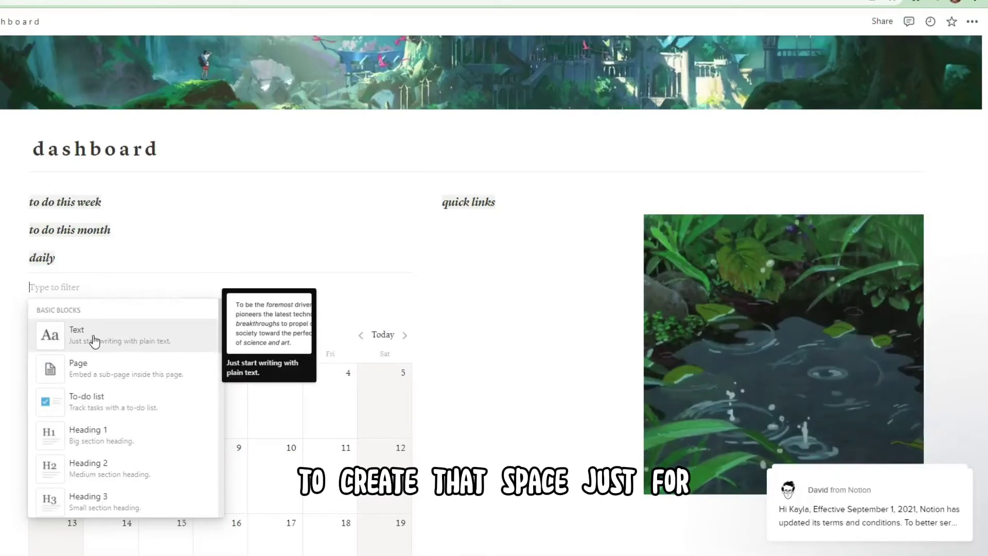
{"action": "left_click", "coordinate": [94, 340]}
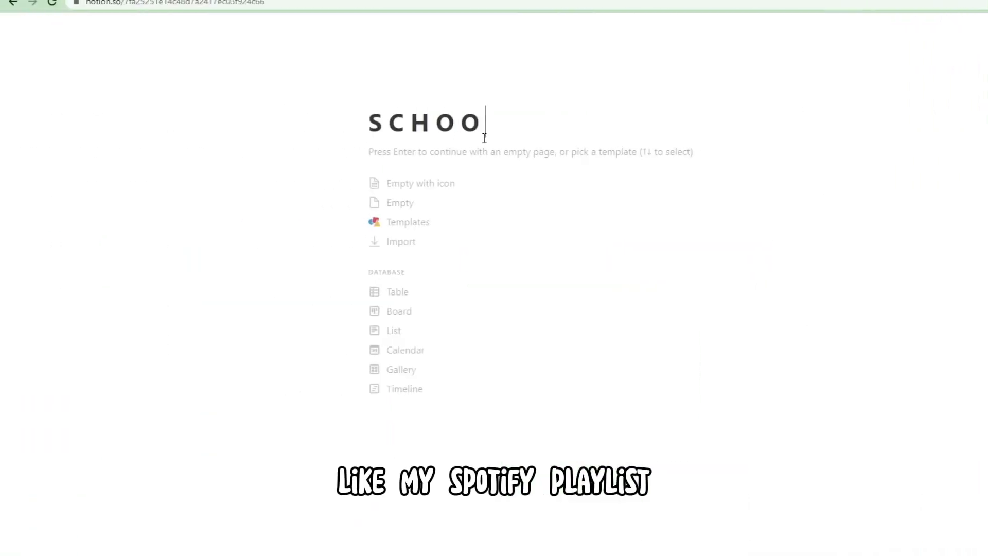
Finish the SCHOOL page, add another new page, and upload a picture icon for SCHOOL.
{"action": "type", "text": "L"}
{"action": "key", "text": "Return"}
{"action": "left_click", "coordinate": [56, 189]}
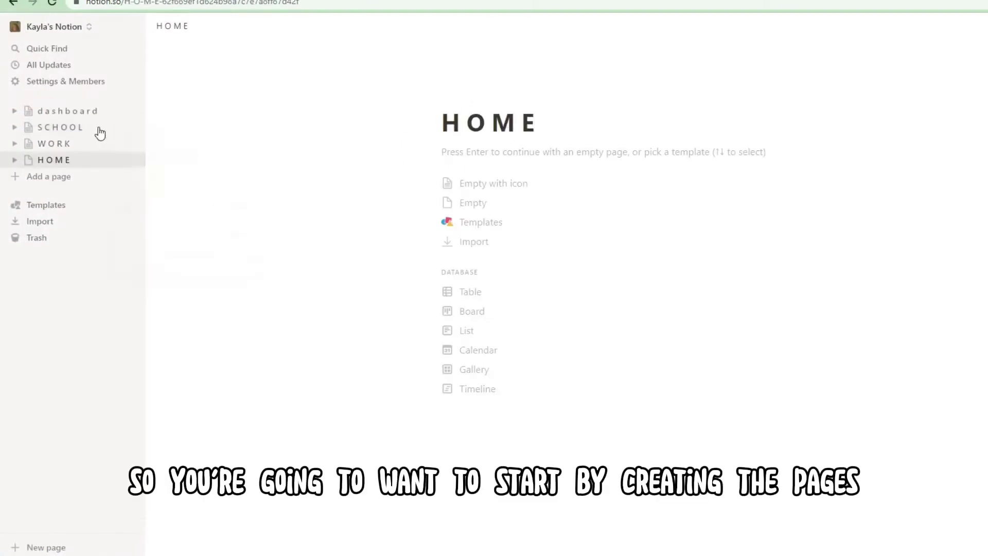
{"action": "left_click", "coordinate": [96, 129]}
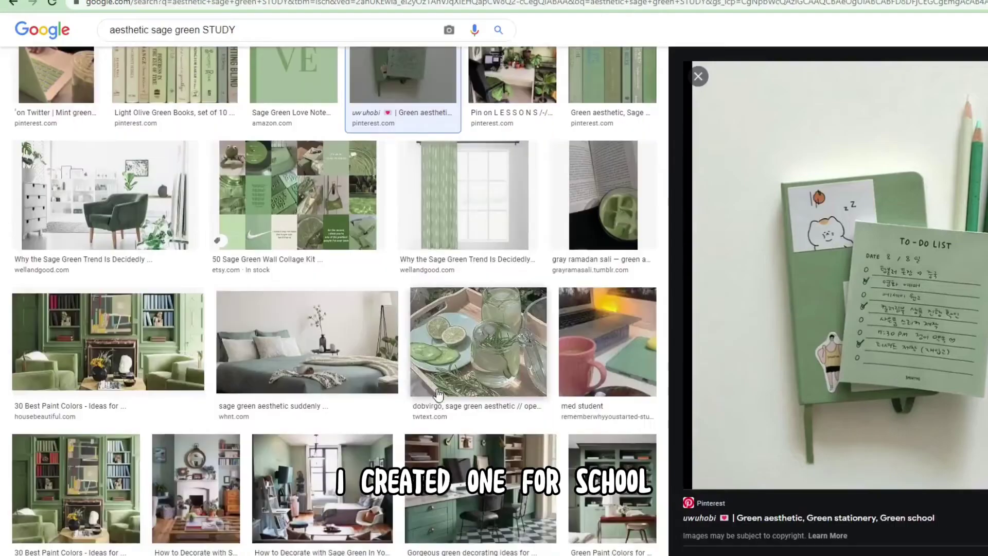
{"action": "key", "text": "Right"}
{"action": "scroll", "coordinate": [438, 395], "scroll_direction": "down", "scroll_amount": 6}
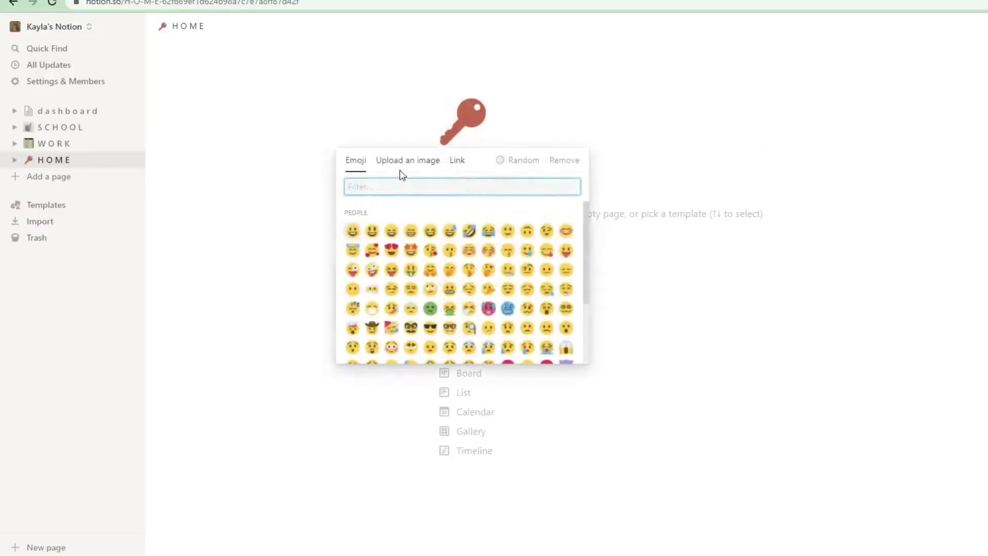
{"action": "left_click", "coordinate": [405, 161]}
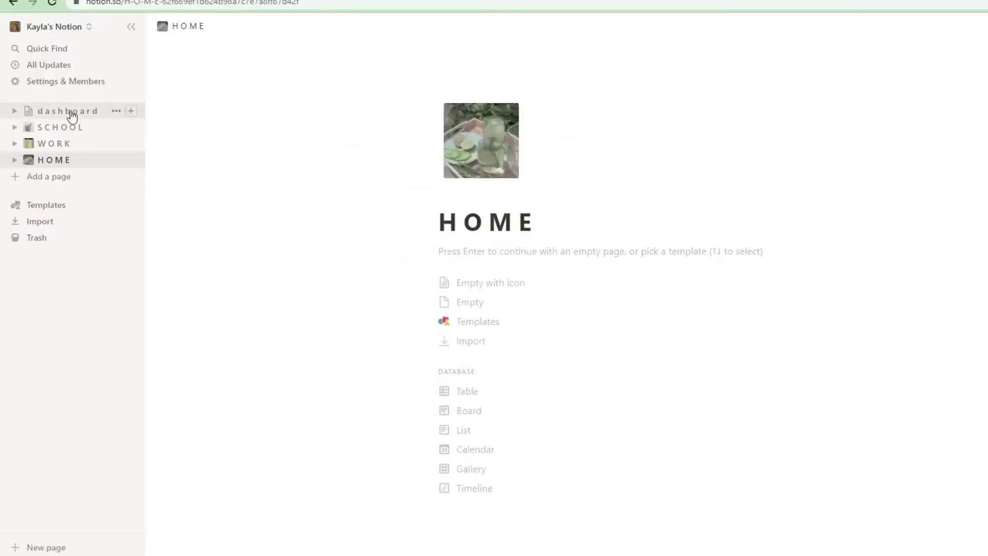
Return to the dashboard and add a SCHOOL page link under 'quick links'.
{"action": "left_click", "coordinate": [70, 112]}
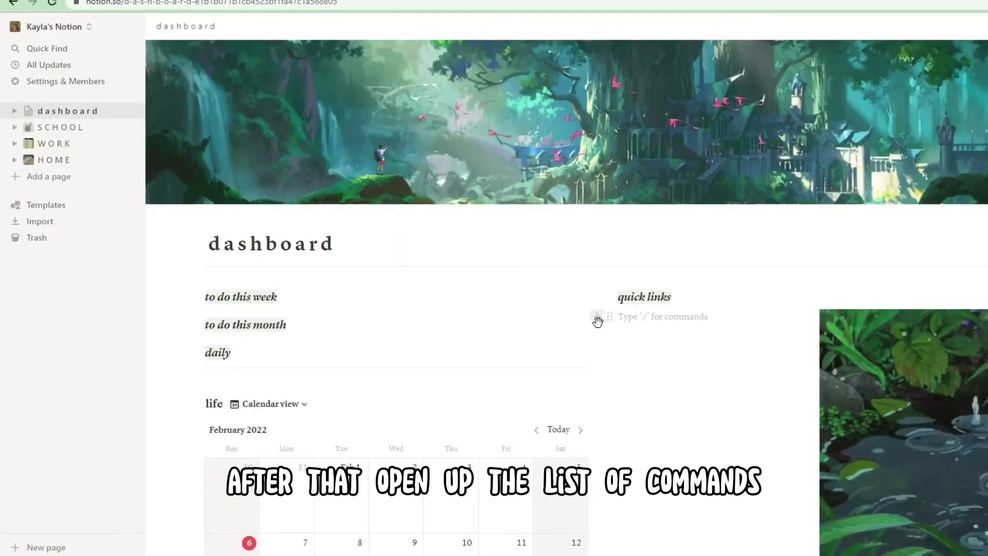
{"action": "left_click", "coordinate": [597, 316]}
{"action": "scroll", "coordinate": [754, 441], "scroll_direction": "down", "scroll_amount": 1}
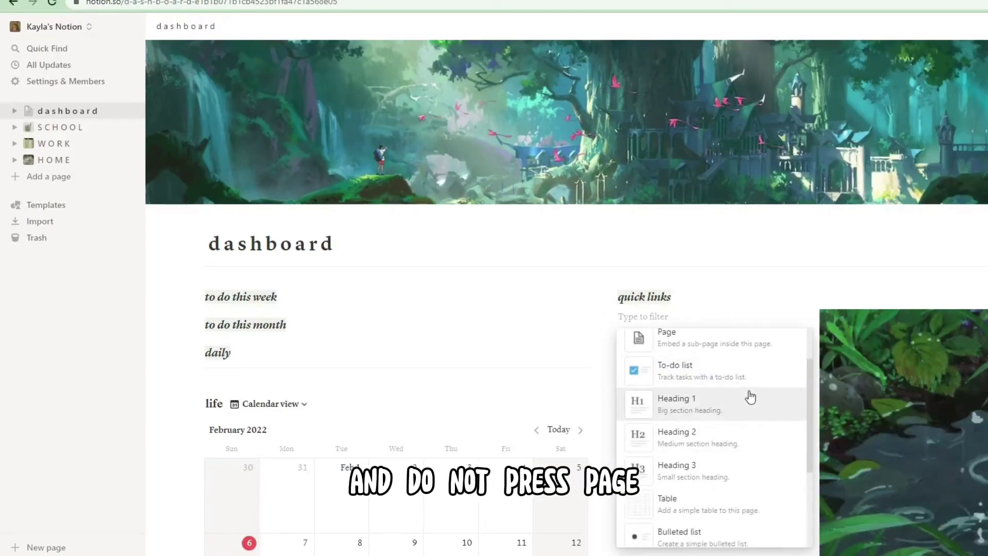
{"action": "scroll", "coordinate": [704, 458], "scroll_direction": "down", "scroll_amount": 3}
{"action": "scroll", "coordinate": [704, 458], "scroll_direction": "down", "scroll_amount": 5}
{"action": "left_click", "coordinate": [704, 463]}
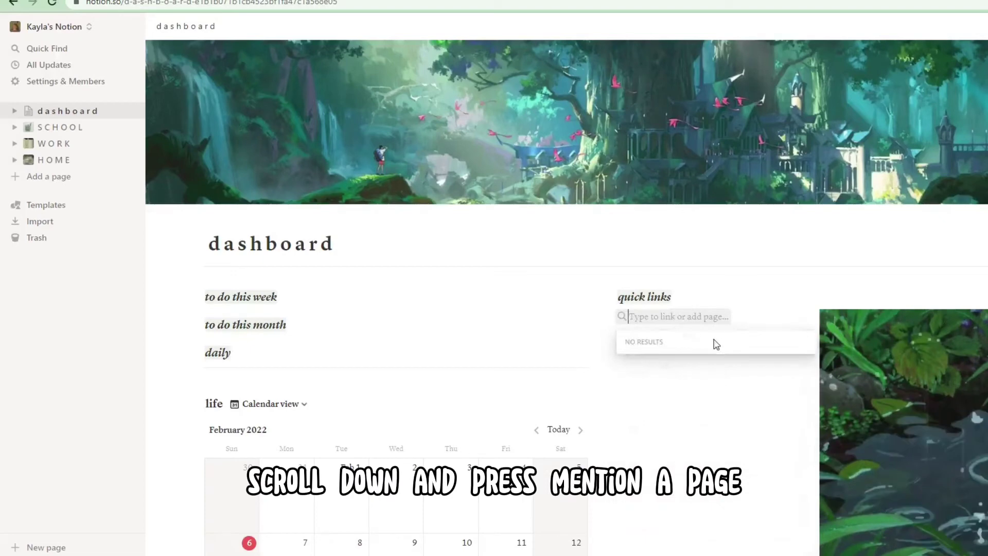
{"action": "left_click", "coordinate": [671, 376]}
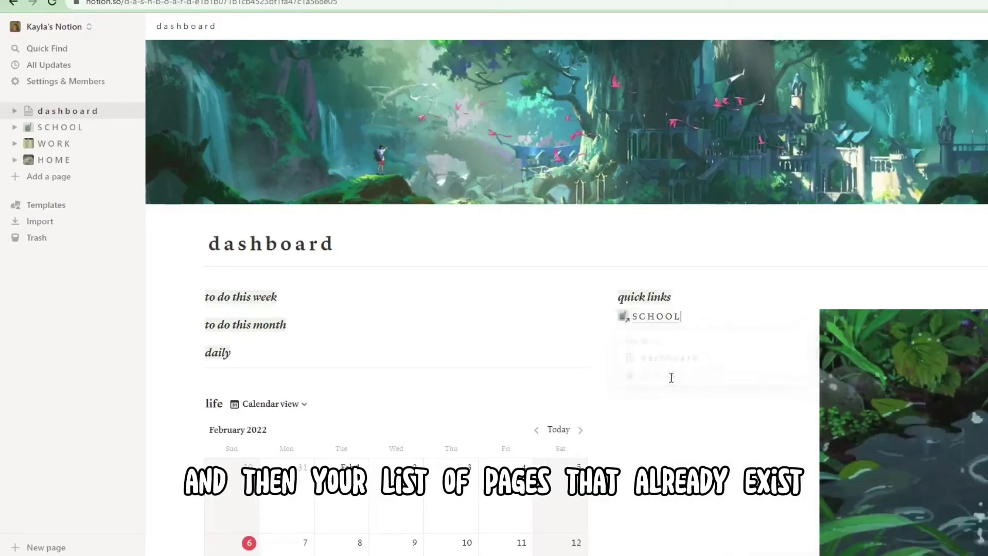
Add a WORK page link below the SCHOOL link.
{"action": "left_click", "coordinate": [693, 337]}
{"action": "type", "text": "/d"}
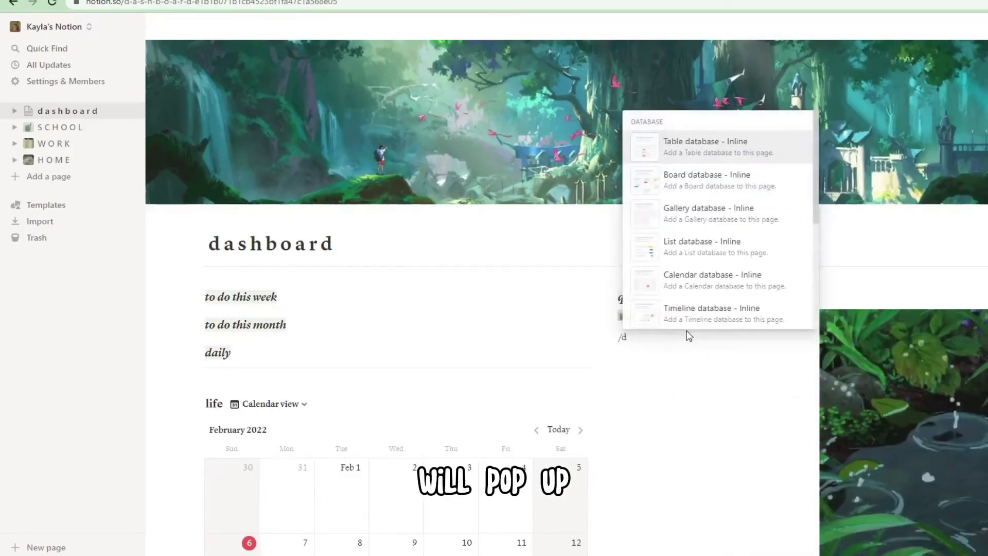
{"action": "key", "text": "BackSpace"}
{"action": "type", "text": "/"}
{"action": "scroll", "coordinate": [731, 278], "scroll_direction": "down", "scroll_amount": 5}
{"action": "left_click", "coordinate": [743, 265]}
{"action": "left_click", "coordinate": [739, 423]}
Add a divider and a HOME page link below the WORK link.
{"action": "left_click", "coordinate": [597, 346]}
{"action": "scroll", "coordinate": [670, 319], "scroll_direction": "down", "scroll_amount": 4}
{"action": "left_click", "coordinate": [674, 293]}
{"action": "left_click", "coordinate": [597, 376]}
{"action": "scroll", "coordinate": [721, 289], "scroll_direction": "down", "scroll_amount": 4}
{"action": "left_click", "coordinate": [718, 232]}
{"action": "type", "text": "home"}
{"action": "key", "text": "Return"}
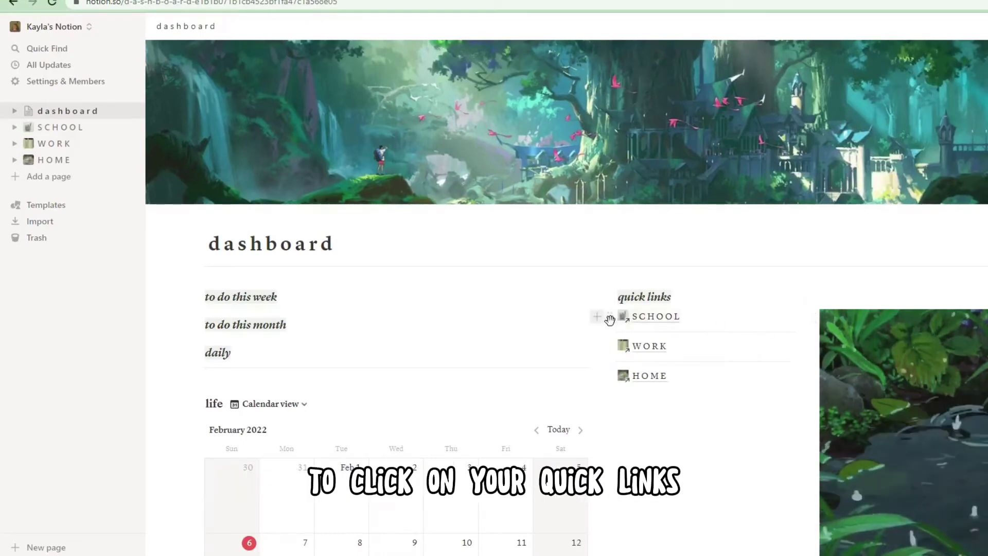
Open the block actions menu for the SCHOOL link.
{"action": "left_click", "coordinate": [610, 318]}
{"action": "mouse_move", "coordinate": [546, 276]}
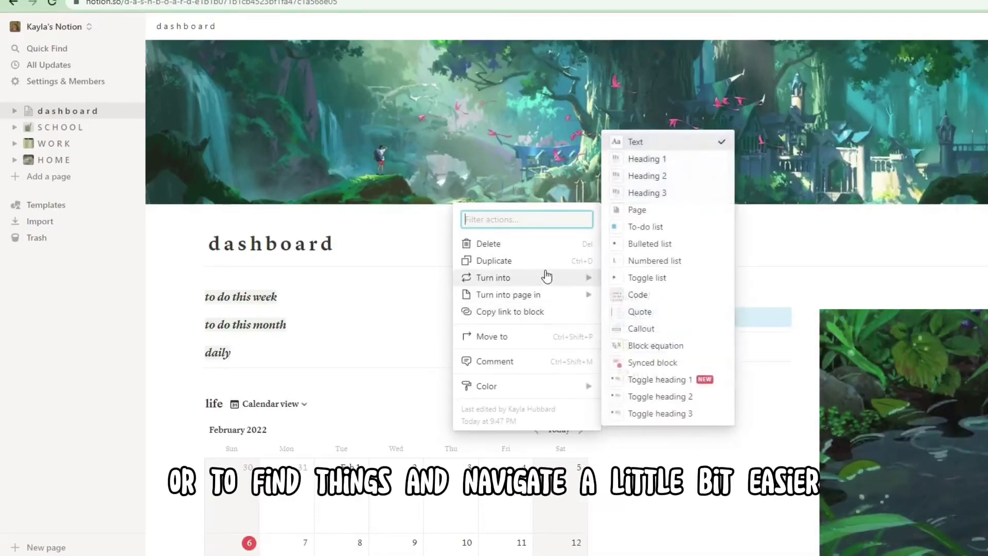
{"action": "mouse_move", "coordinate": [534, 300]}
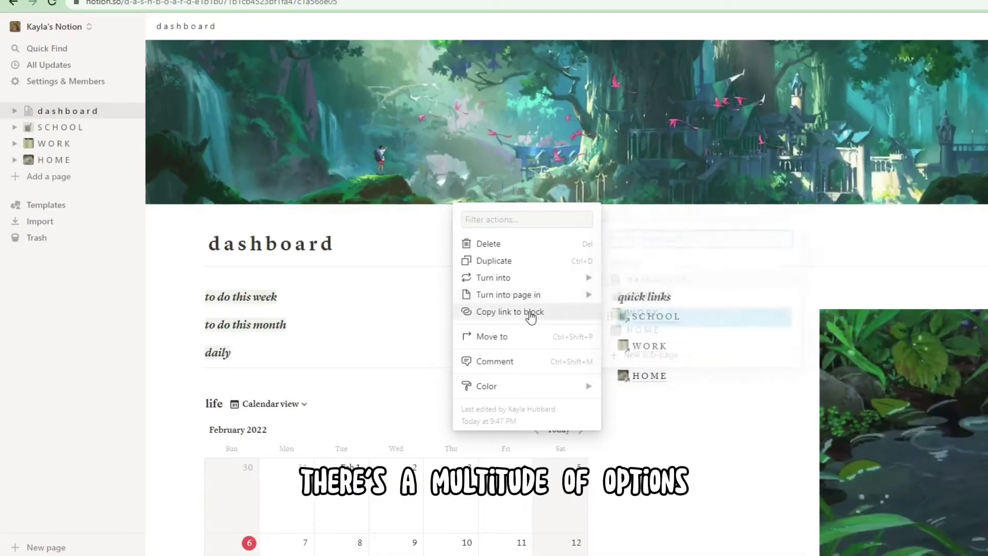
{"action": "mouse_move", "coordinate": [587, 386]}
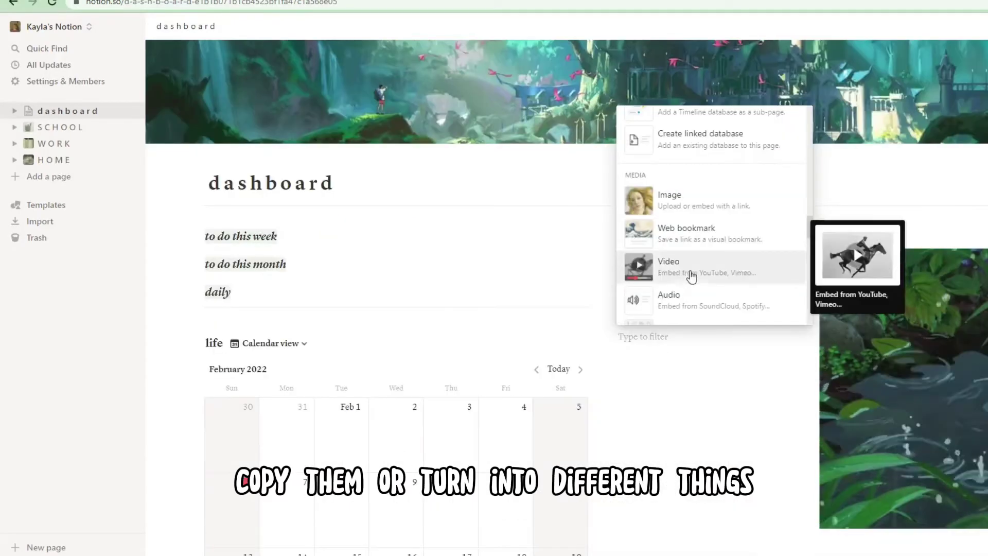
Embed the Study Playlist 2022 Spotify player by pasting its iframe code as an embed link.
{"action": "scroll", "coordinate": [695, 269], "scroll_direction": "down", "scroll_amount": 4}
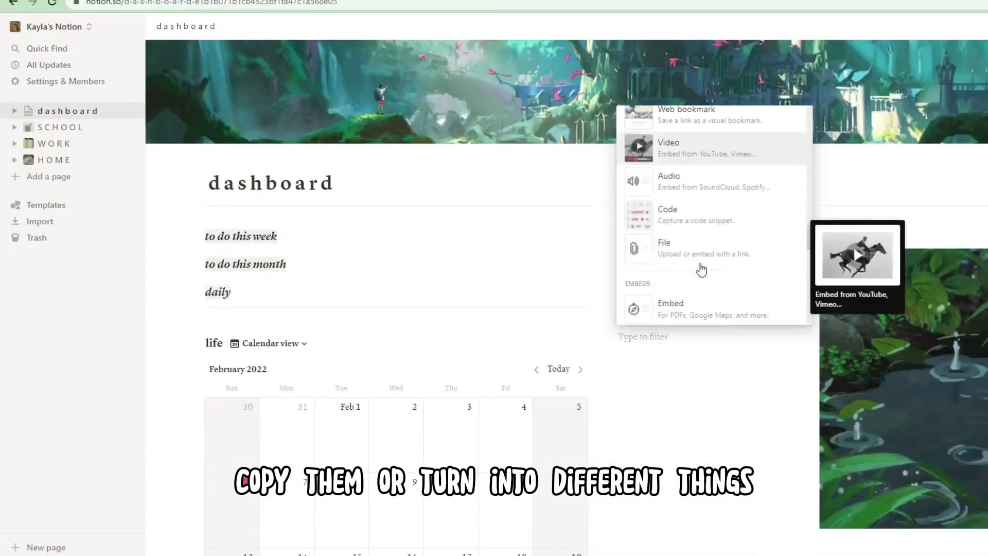
{"action": "scroll", "coordinate": [698, 268], "scroll_direction": "down", "scroll_amount": 2}
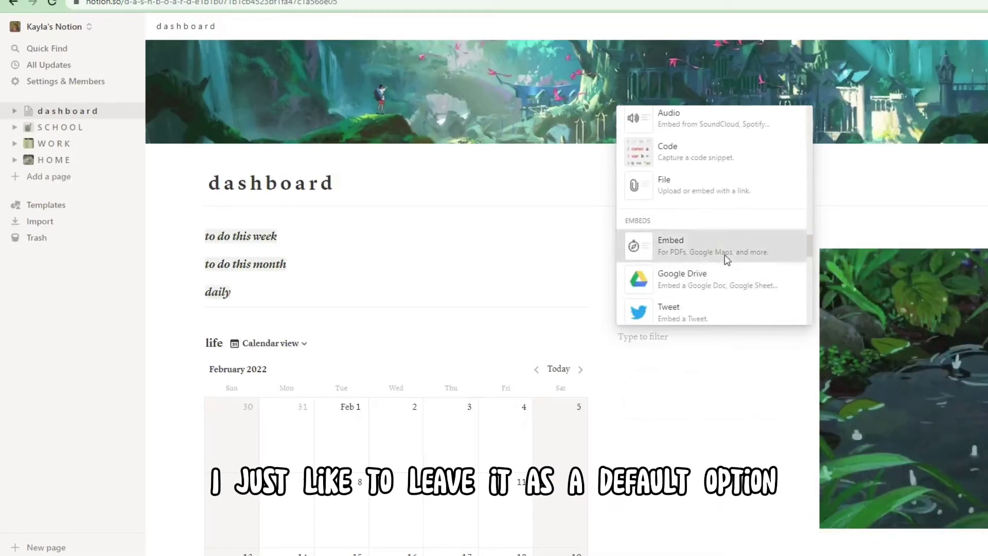
{"action": "left_click", "coordinate": [729, 258]}
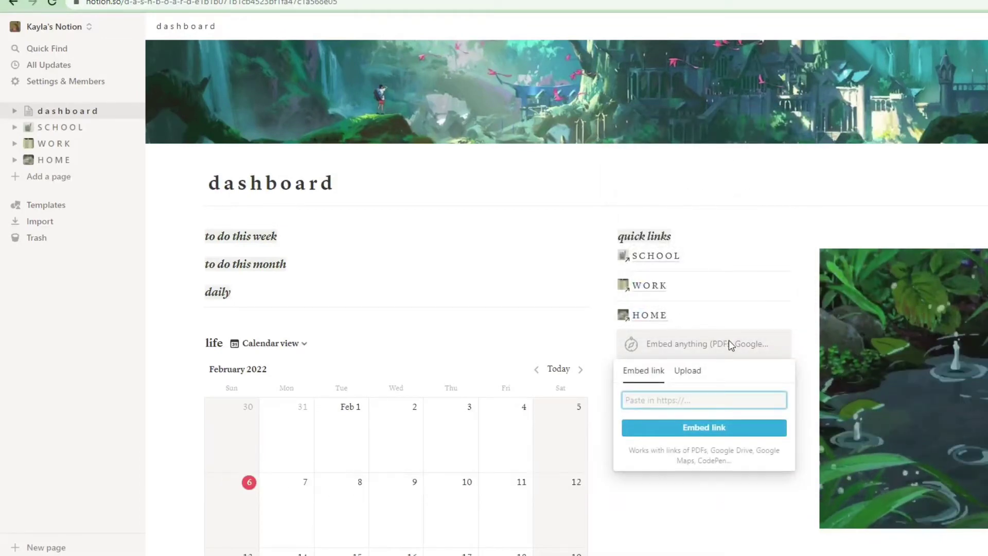
{"action": "key", "text": "ctrl+v"}
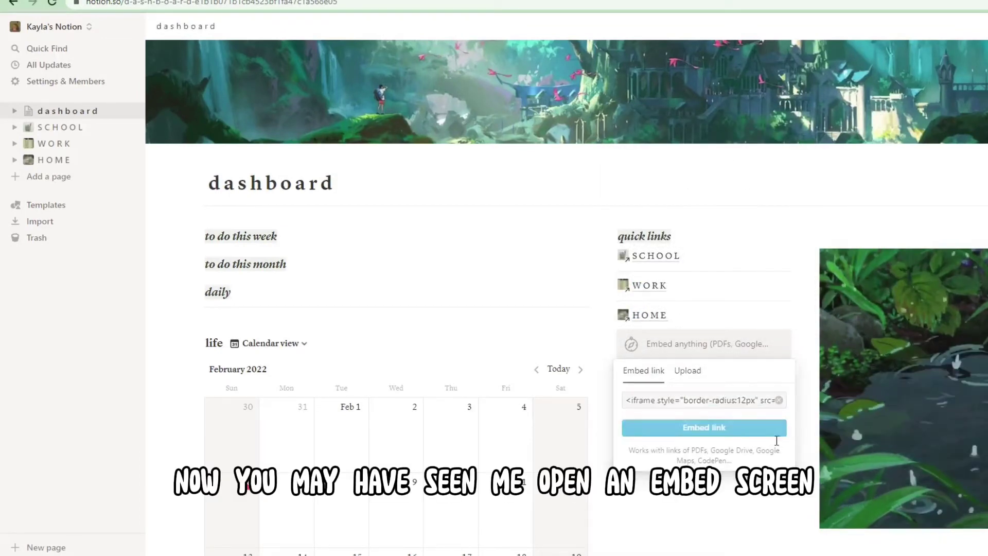
{"action": "left_click", "coordinate": [776, 438]}
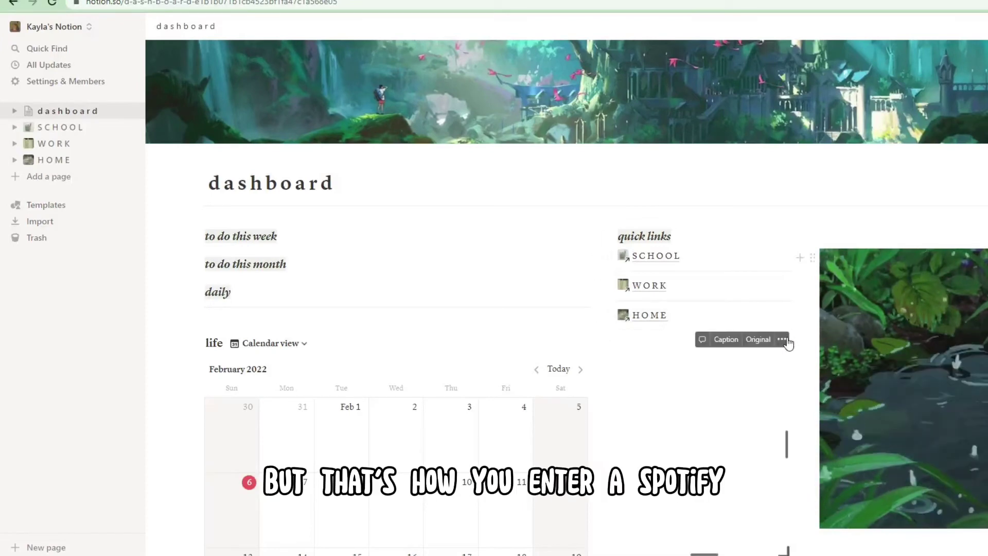
Move the Spotify embed block so it sits below the pond image.
{"action": "scroll", "coordinate": [878, 450], "scroll_direction": "down", "scroll_amount": 1}
{"action": "left_click", "coordinate": [597, 255]}
{"action": "key", "text": "Escape"}
{"action": "scroll", "coordinate": [703, 259], "scroll_direction": "down", "scroll_amount": 2}
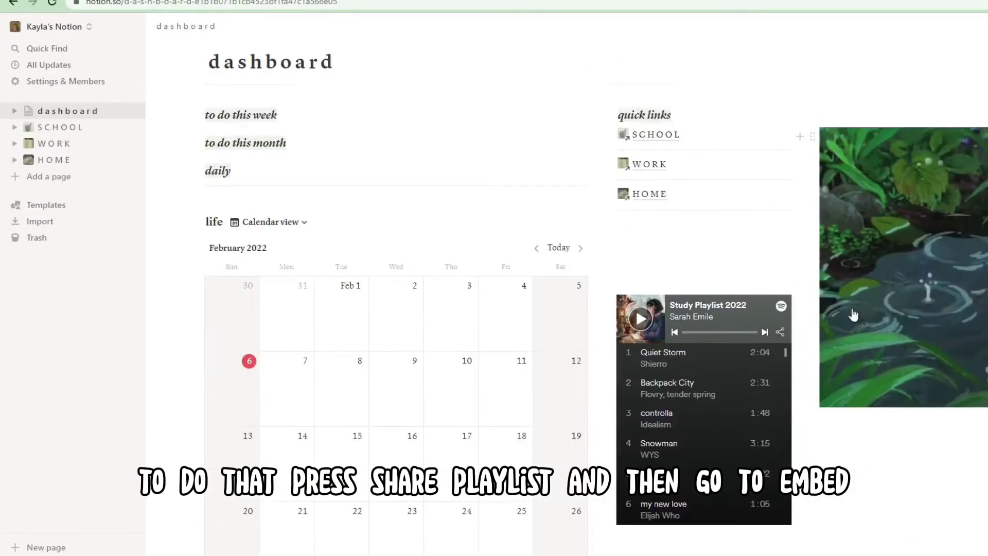
{"action": "left_click_drag", "start_coordinate": [610, 243], "coordinate": [914, 398]}
{"action": "scroll", "coordinate": [913, 399], "scroll_direction": "down", "scroll_amount": 2}
{"action": "scroll", "coordinate": [832, 214], "scroll_direction": "up", "scroll_amount": 4}
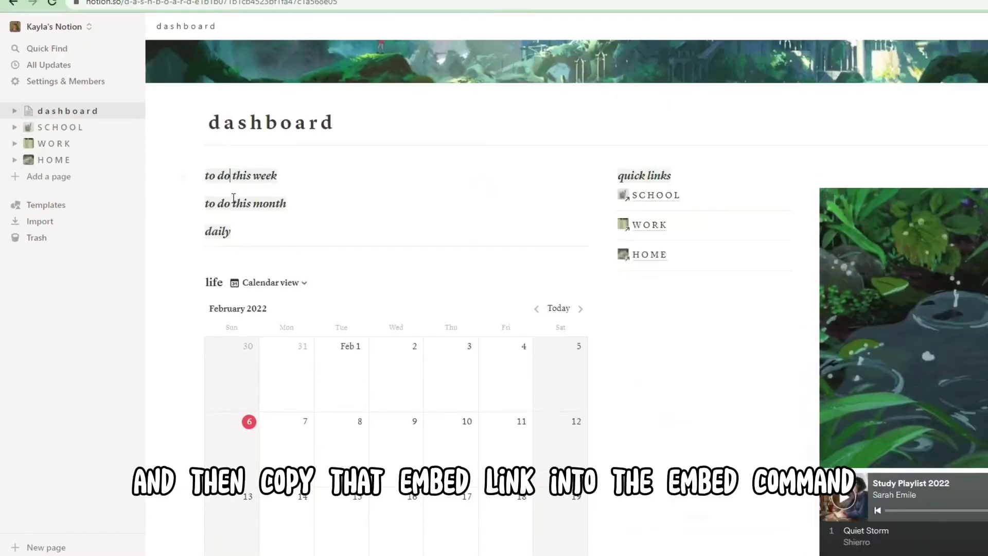
Add an empty to-do under the to do this week, to do this month and daily headings.
{"action": "left_click", "coordinate": [185, 177]}
{"action": "scroll", "coordinate": [263, 234], "scroll_direction": "down", "scroll_amount": 4}
{"action": "scroll", "coordinate": [263, 247], "scroll_direction": "up", "scroll_amount": 4}
{"action": "left_click", "coordinate": [262, 285]}
{"action": "left_click", "coordinate": [186, 223]}
{"action": "scroll", "coordinate": [267, 396], "scroll_direction": "down", "scroll_amount": 3}
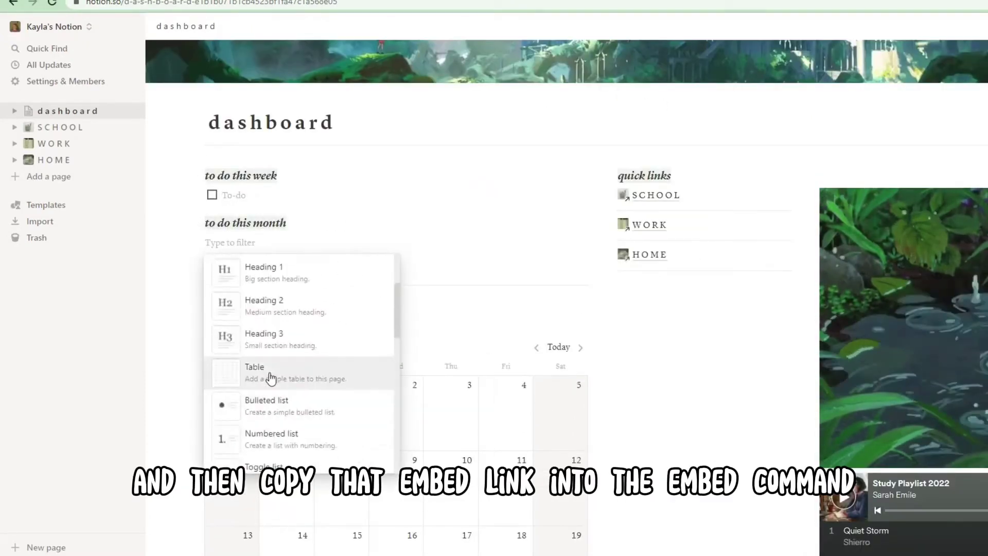
{"action": "scroll", "coordinate": [273, 381], "scroll_direction": "up", "scroll_amount": 3}
{"action": "left_click", "coordinate": [273, 360]}
{"action": "left_click", "coordinate": [185, 271]}
{"action": "left_click", "coordinate": [249, 413]}
Add a Heading 3 reading 'keep going <3' below the quick links.
{"action": "left_click", "coordinate": [663, 304]}
{"action": "key", "text": "Return"}
{"action": "scroll", "coordinate": [663, 304], "scroll_direction": "down", "scroll_amount": 1}
{"action": "type", "text": "/h"}
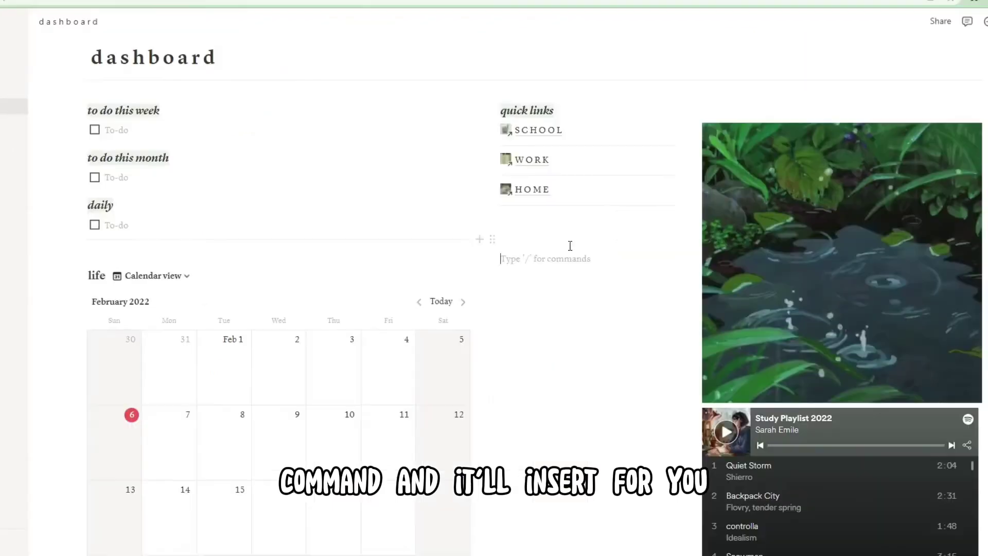
{"action": "left_click", "coordinate": [596, 370]}
{"action": "type", "text": "K"}
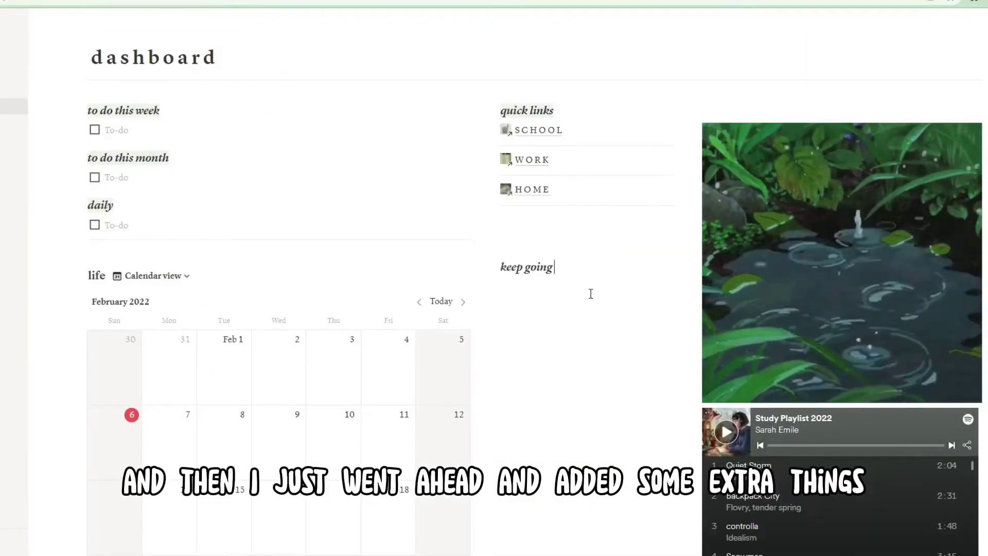
{"action": "key", "text": "Return"}
Insert a quote block under the heading containing the pasted Walt Disney quote.
{"action": "left_click", "coordinate": [481, 288]}
{"action": "scroll", "coordinate": [532, 370], "scroll_direction": "down", "scroll_amount": 4}
{"action": "left_click", "coordinate": [561, 380]}
{"action": "type", "text": "\"The way to get started is to quit talking and begin doing.\" – Walt Disney"}
{"action": "left_click", "coordinate": [556, 344]}
{"action": "left_click_drag", "start_coordinate": [558, 346], "coordinate": [510, 289]}
{"action": "left_click", "coordinate": [506, 313]}
{"action": "key", "text": "BackSpace"}
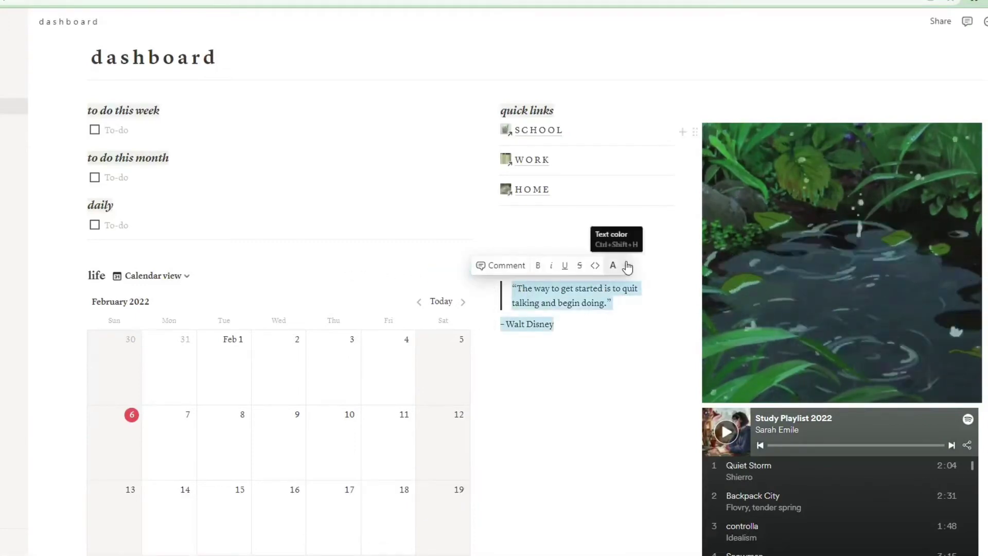
Make the Walt Disney quote italic, then select the 'keep going <3' heading for recolouring.
{"action": "left_click", "coordinate": [623, 267]}
{"action": "left_click", "coordinate": [592, 447]}
{"action": "left_click", "coordinate": [552, 266]}
{"action": "left_click", "coordinate": [540, 279]}
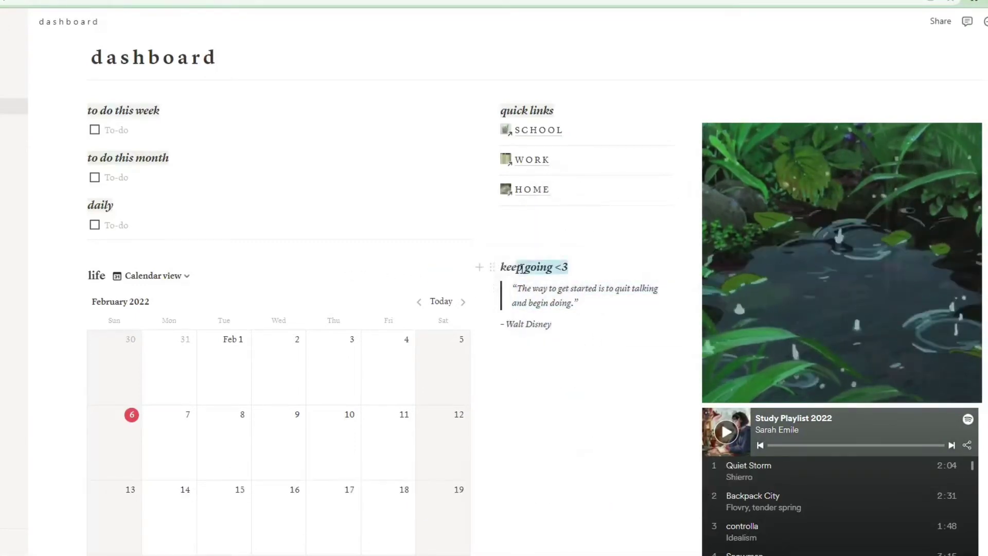
{"action": "left_click", "coordinate": [780, 242]}
{"action": "left_click", "coordinate": [655, 278]}
{"action": "left_click_drag", "start_coordinate": [569, 269], "coordinate": [509, 277]}
{"action": "left_click", "coordinate": [735, 242]}
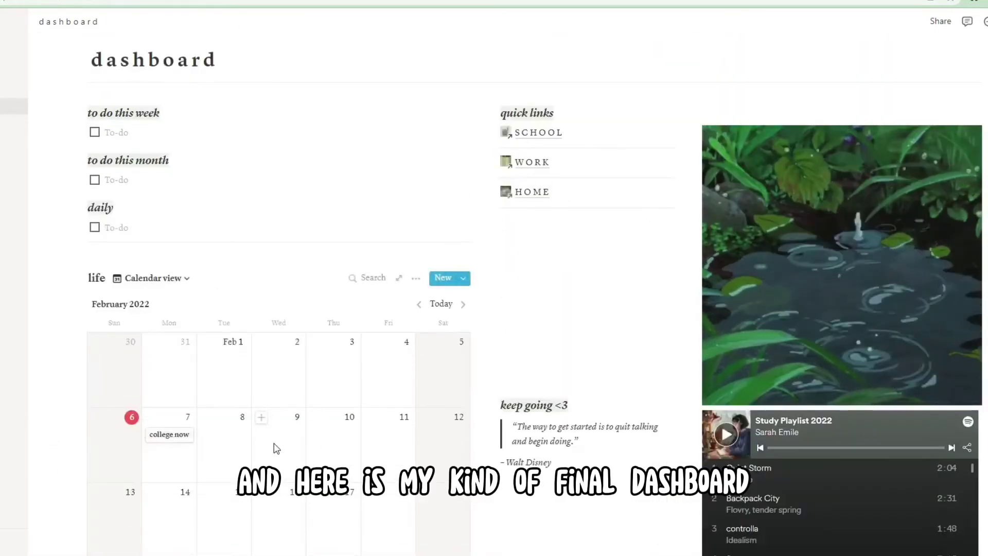
Add a 'college now' entry to the calendar on February 9.
{"action": "left_click", "coordinate": [261, 417]}
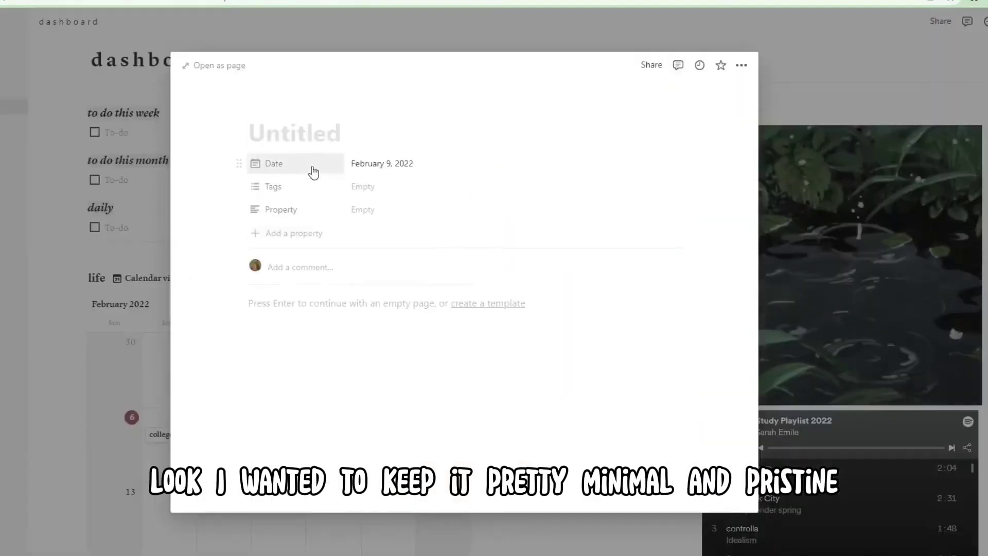
{"action": "type", "text": "collge no"}
{"action": "key", "text": "BackSpace"}
{"action": "key", "text": "BackSpace"}
{"action": "key", "text": "BackSpace"}
{"action": "key", "text": "BackSpace"}
{"action": "key", "text": "BackSpace"}
{"action": "key", "text": "BackSpace"}
{"action": "type", "text": "e"}
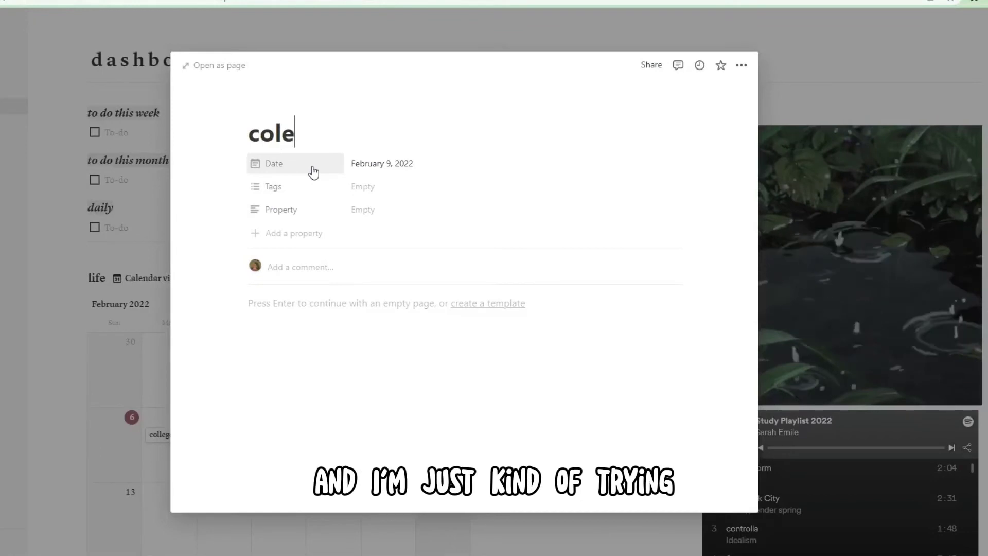
{"action": "type", "text": " now"}
{"action": "left_click", "coordinate": [376, 165]}
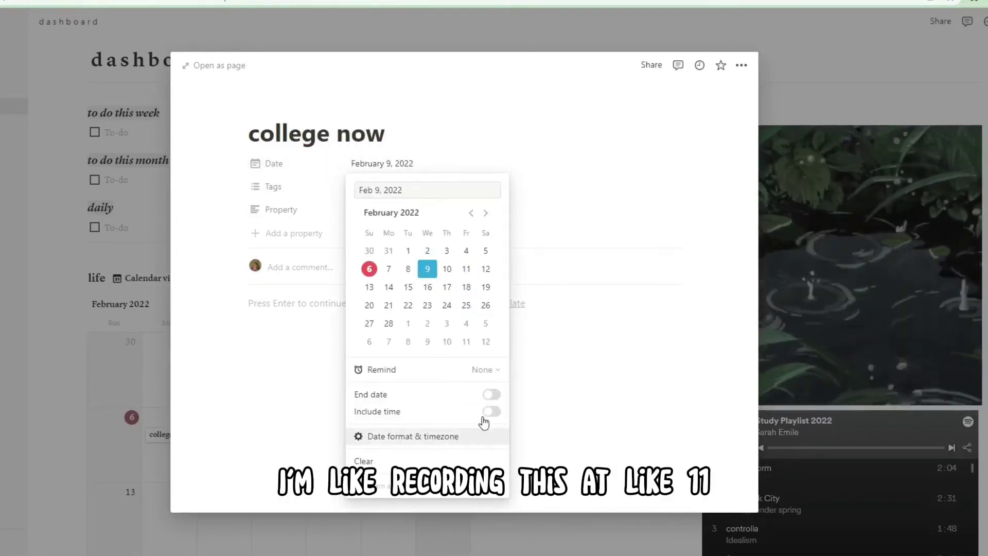
{"action": "left_click", "coordinate": [490, 375]}
{"action": "key", "text": "Escape"}
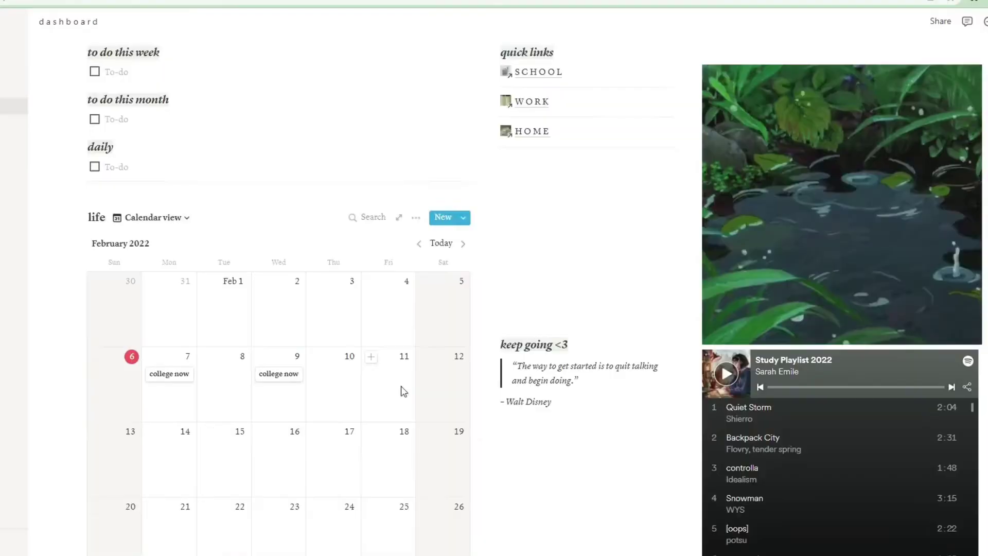
Fill the to-do lists with tasks, including 'sheet (2/10)', 'packet' and 'finish business set'.
{"action": "scroll", "coordinate": [188, 205], "scroll_direction": "up", "scroll_amount": 3}
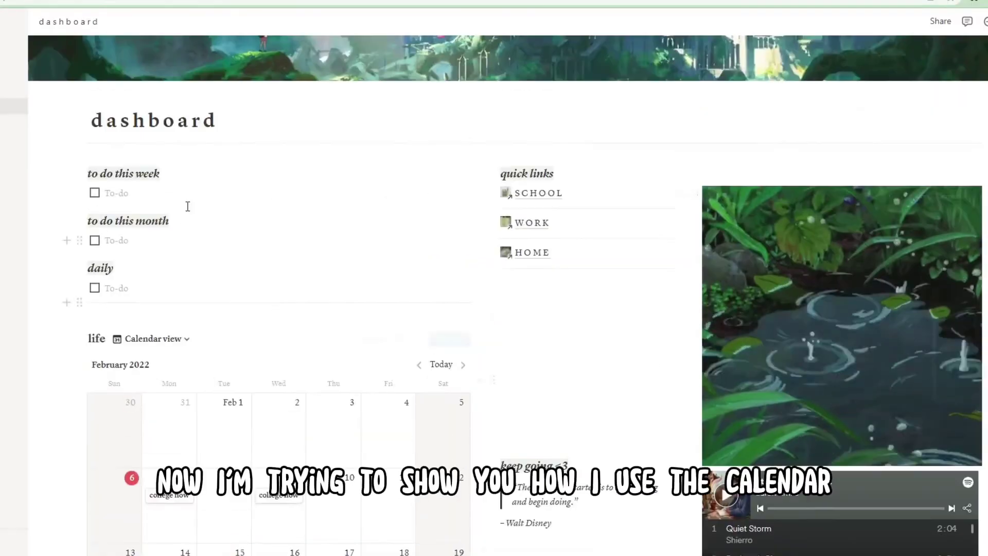
{"action": "type", "text": "y she"}
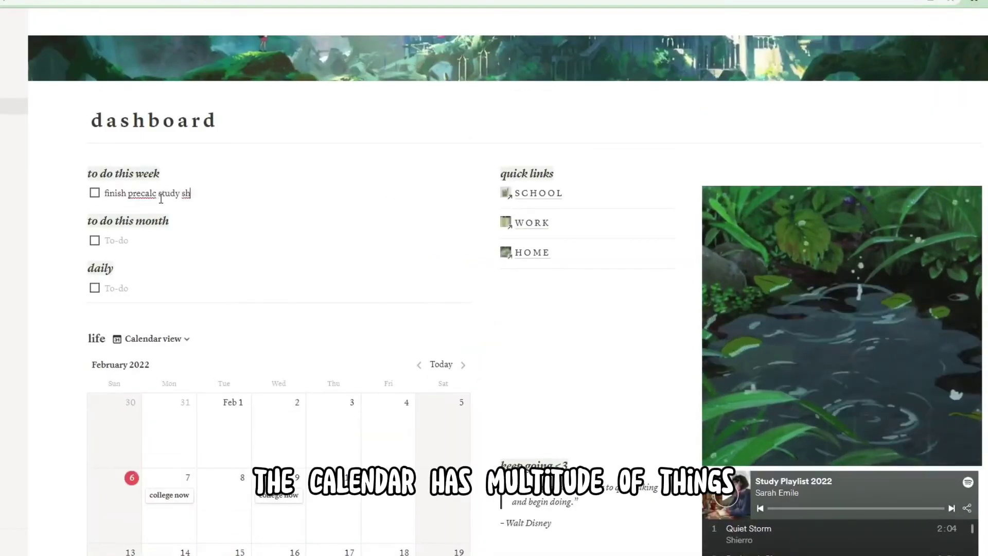
{"action": "type", "text": "et (2/10)"}
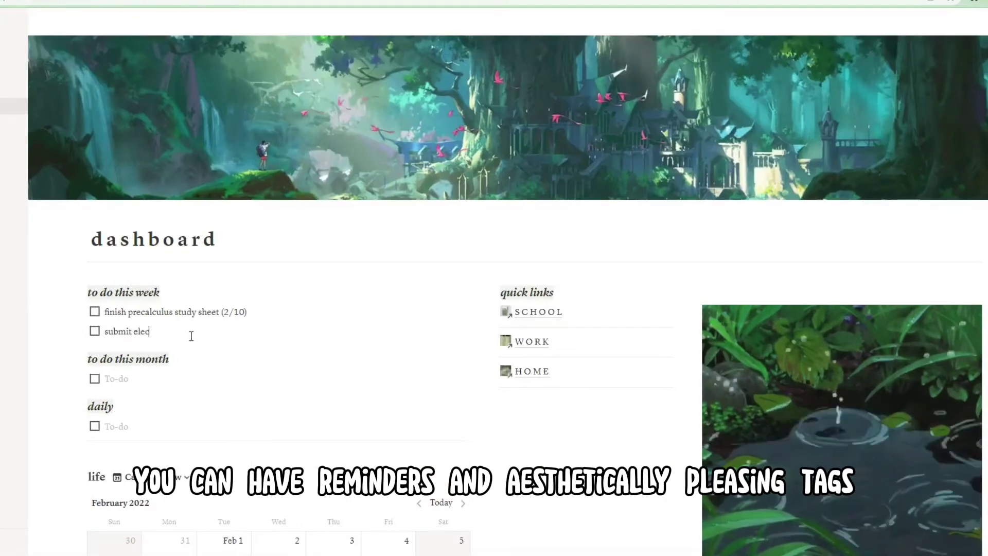
{"action": "type", "text": "tions packet"}
{"action": "left_click", "coordinate": [163, 380]}
{"action": "type", "text": "finish plan"}
{"action": "key", "text": "BackSpace"}
{"action": "key", "text": "BackSpace"}
{"action": "key", "text": "BackSpace"}
{"action": "key", "text": "BackSpace"}
{"action": "type", "text": "business setup"}
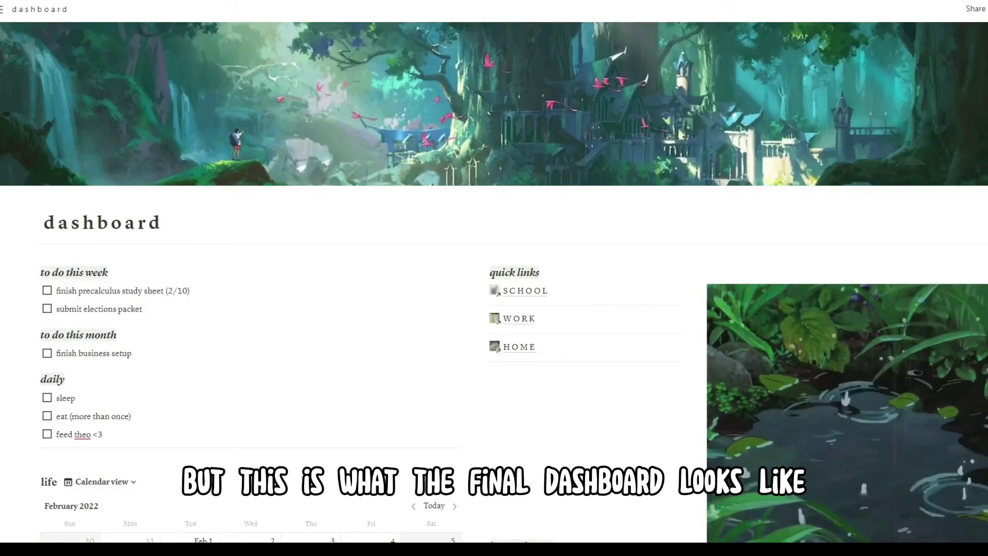
Search Google for 'notion widgets'.
{"action": "scroll", "coordinate": [494, 282], "scroll_direction": "down", "scroll_amount": 3}
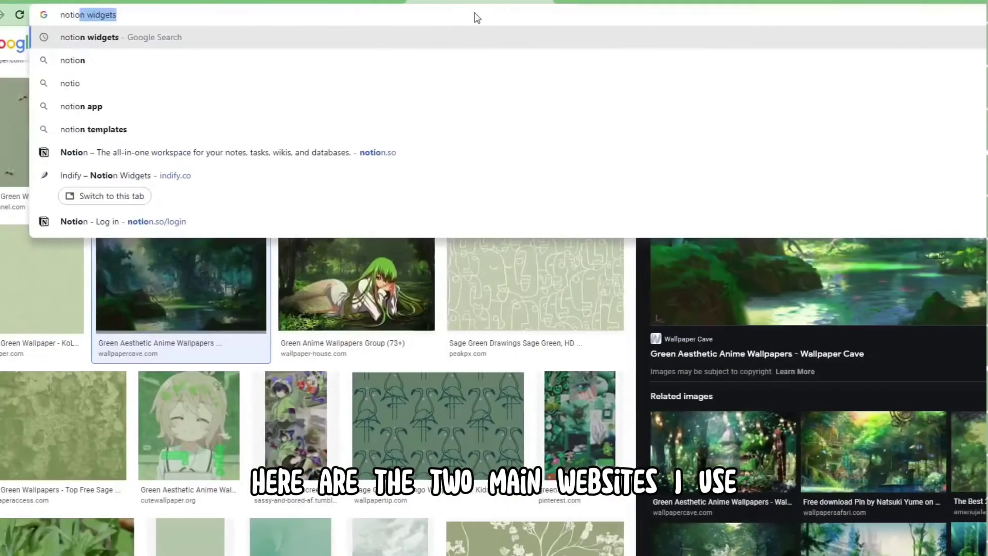
{"action": "type", "text": "widgets"}
{"action": "key", "text": "Return"}
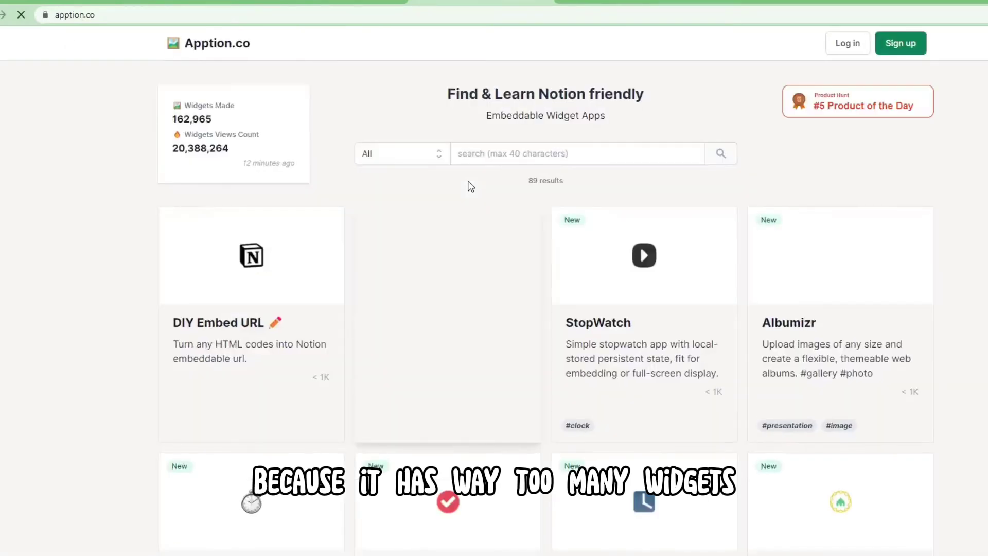
Scroll through Apption.co's widget catalogue, then Indify's Explore Widgets gallery.
{"action": "scroll", "coordinate": [940, 345], "scroll_direction": "down", "scroll_amount": 1}
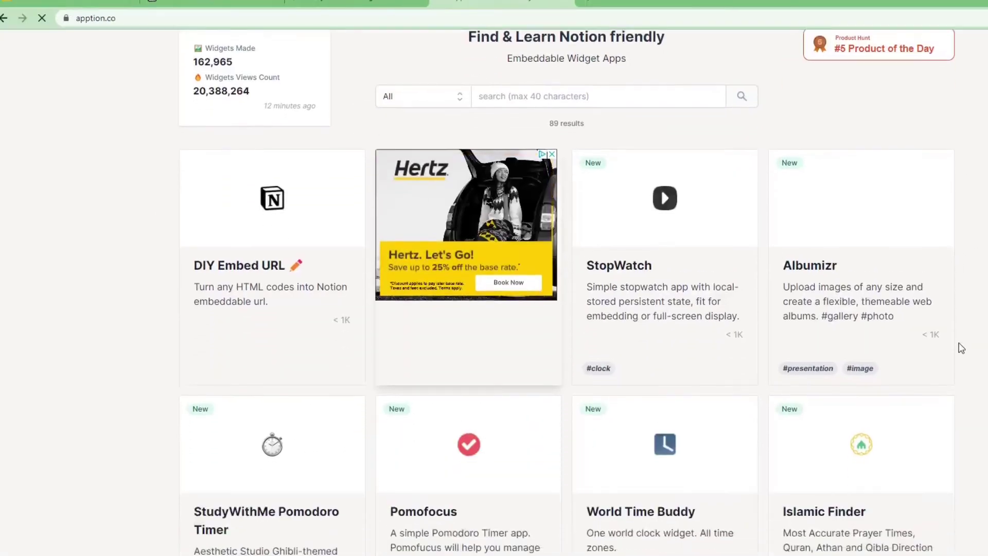
{"action": "scroll", "coordinate": [961, 348], "scroll_direction": "down", "scroll_amount": 7}
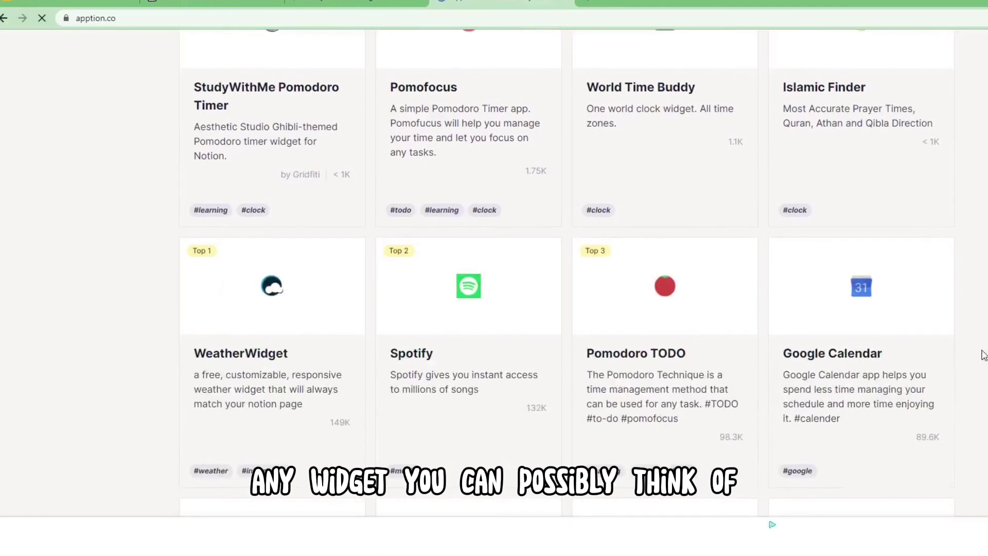
{"action": "scroll", "coordinate": [984, 355], "scroll_direction": "down", "scroll_amount": 3}
{"action": "scroll", "coordinate": [982, 359], "scroll_direction": "up", "scroll_amount": 3}
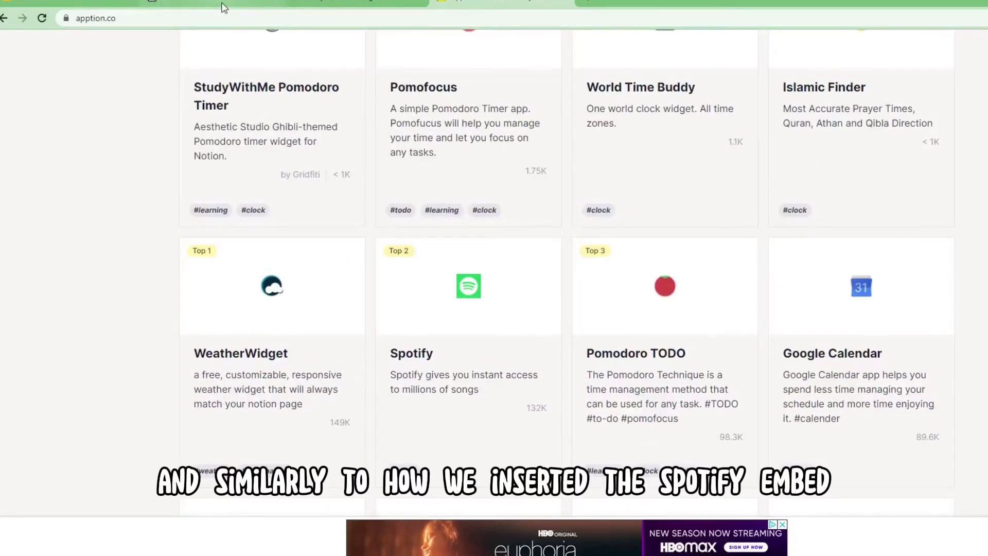
{"action": "scroll", "coordinate": [570, 240], "scroll_direction": "down", "scroll_amount": 2}
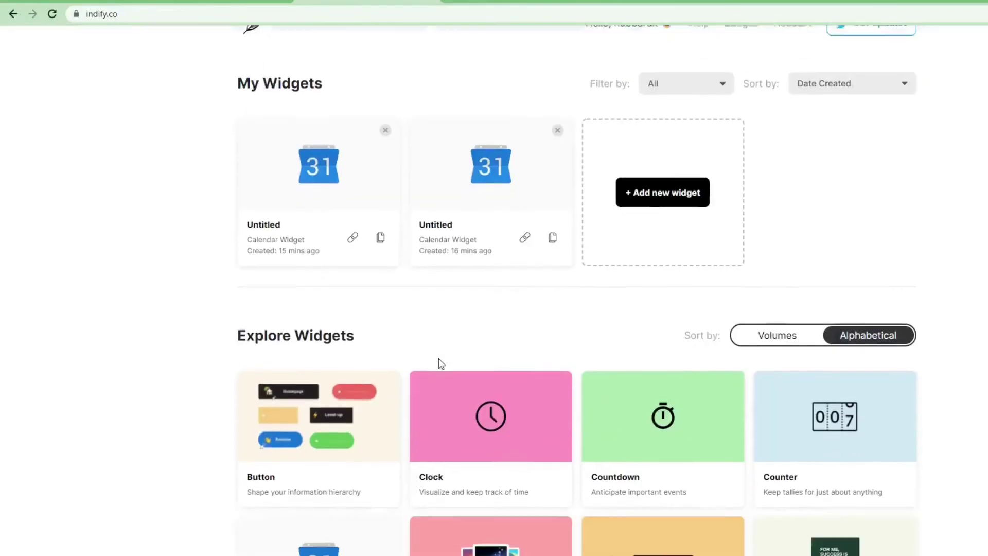
{"action": "scroll", "coordinate": [439, 358], "scroll_direction": "down", "scroll_amount": 3}
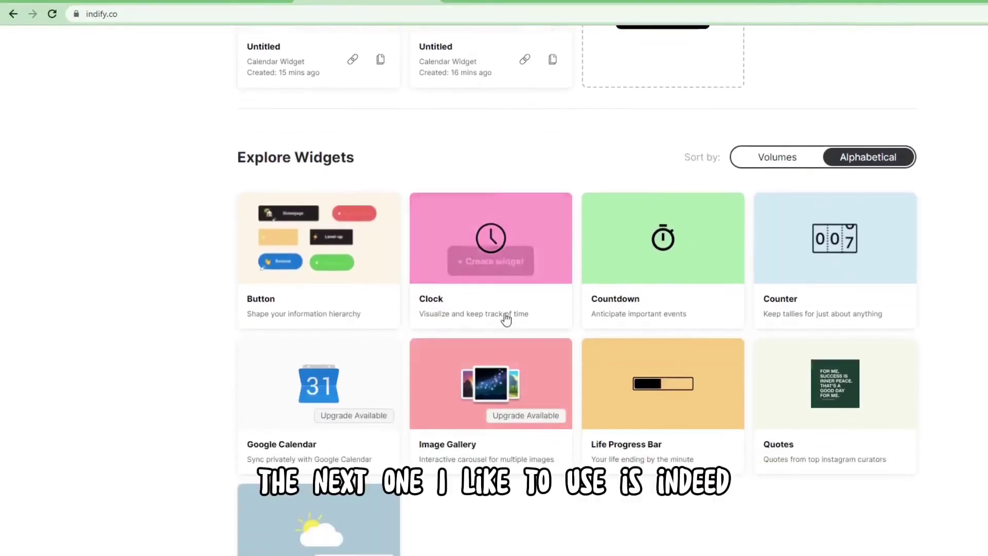
Create an Indify Life Progress Bar widget and return to My Widgets where it's listed.
{"action": "scroll", "coordinate": [503, 316], "scroll_direction": "down", "scroll_amount": 2}
{"action": "left_click", "coordinate": [695, 288]}
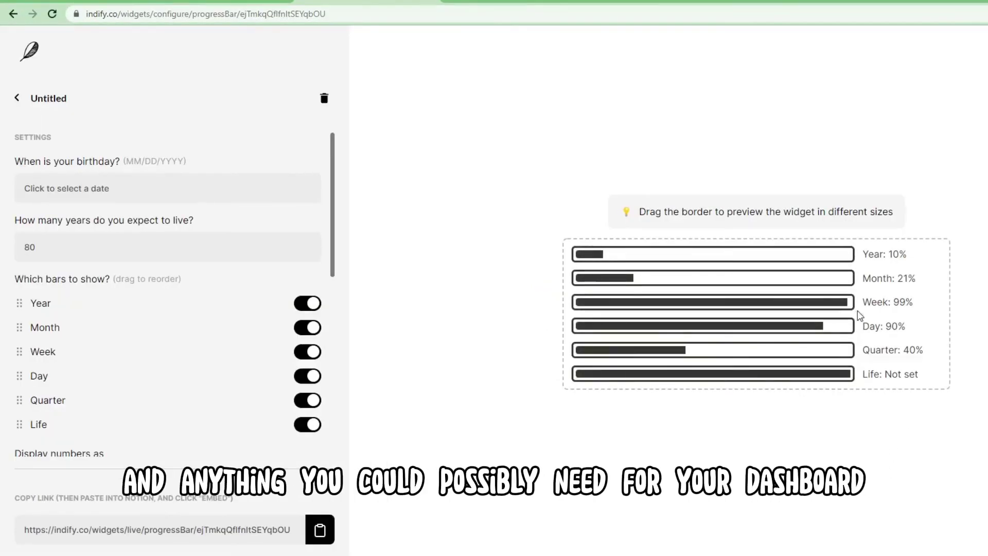
{"action": "left_click", "coordinate": [44, 104]}
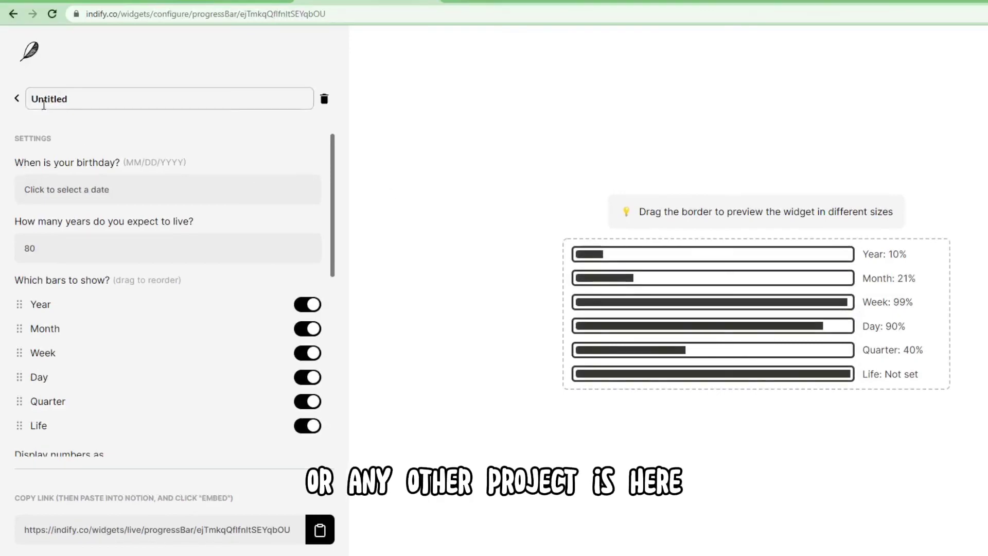
{"action": "left_click", "coordinate": [15, 100]}
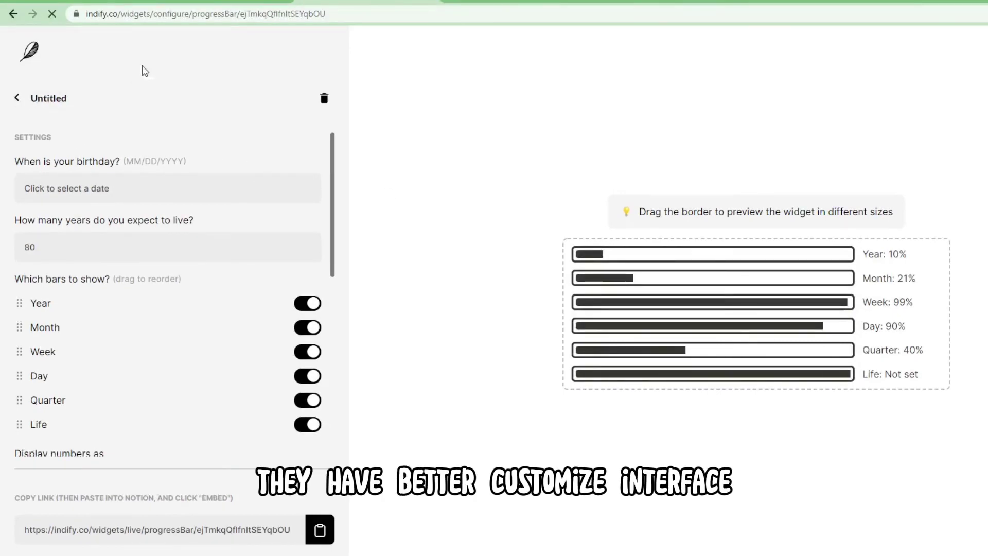
{"action": "scroll", "coordinate": [531, 335], "scroll_direction": "down", "scroll_amount": 5}
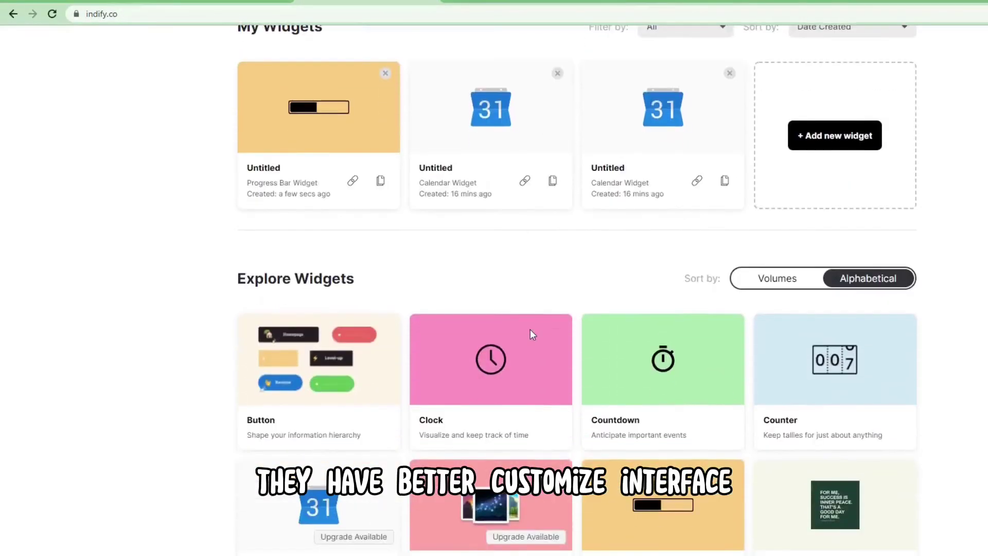